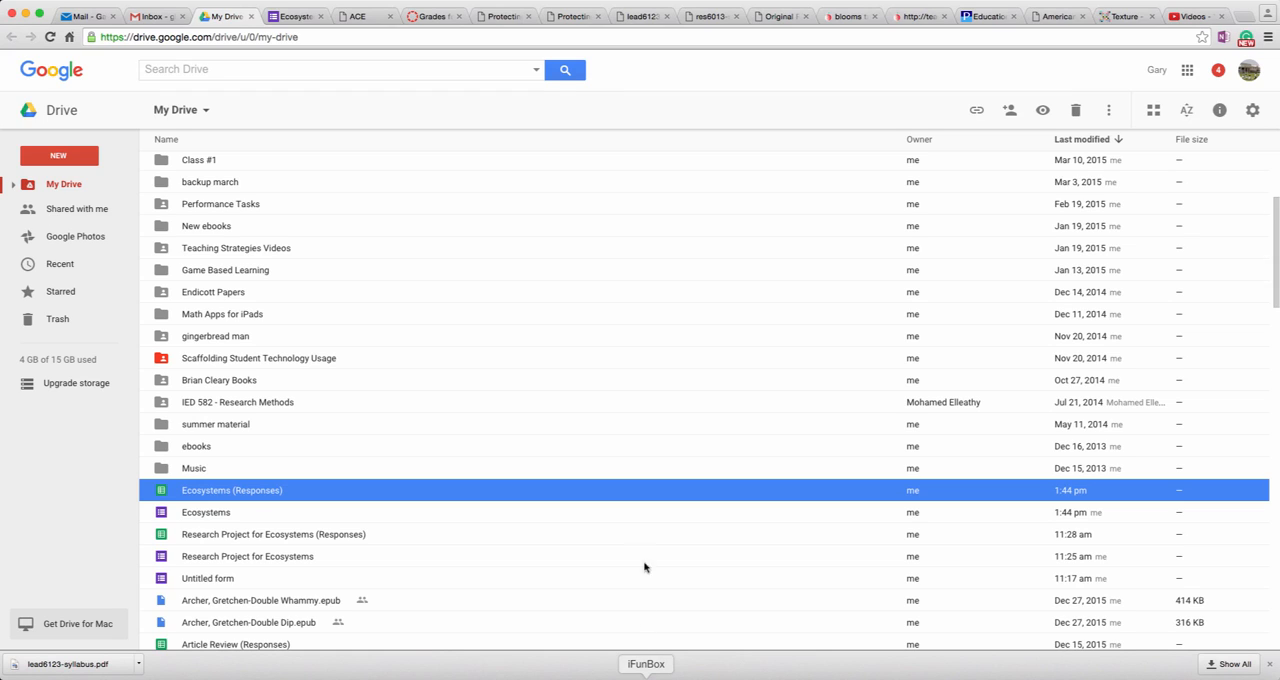
Step: Close the already open Ecosystems form and return to My Drive
click(70, 156)
mouse_move(146, 351)
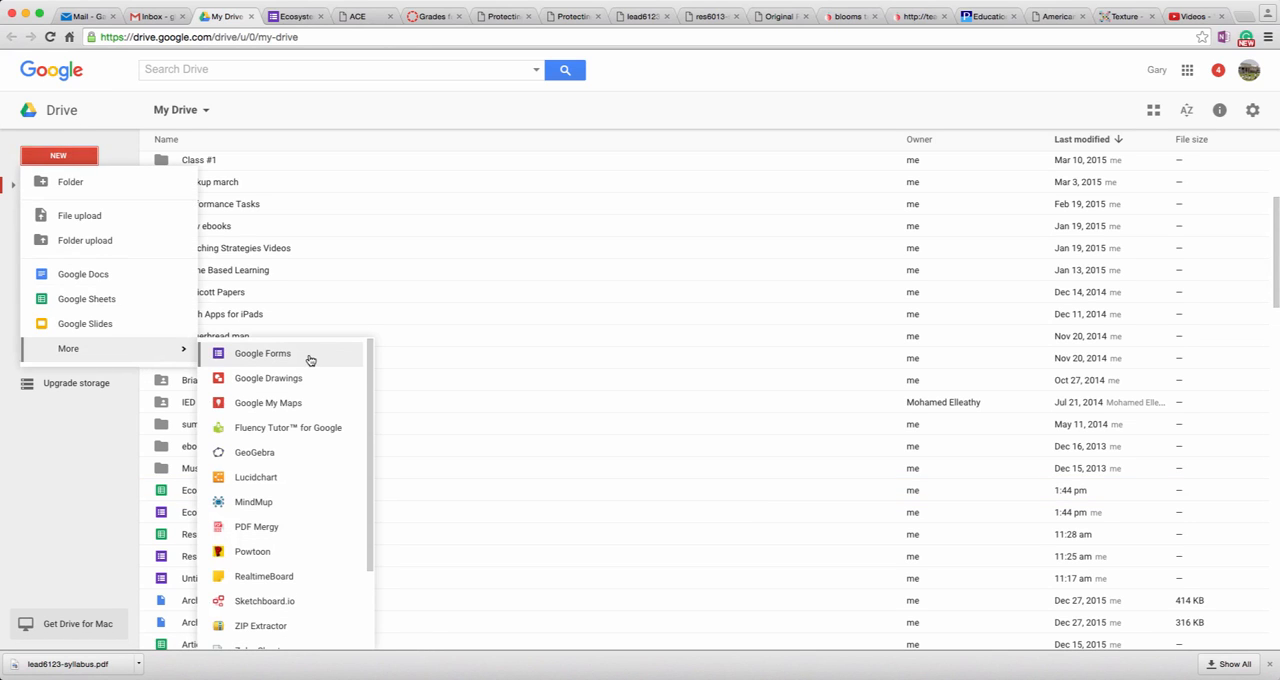
click(288, 17)
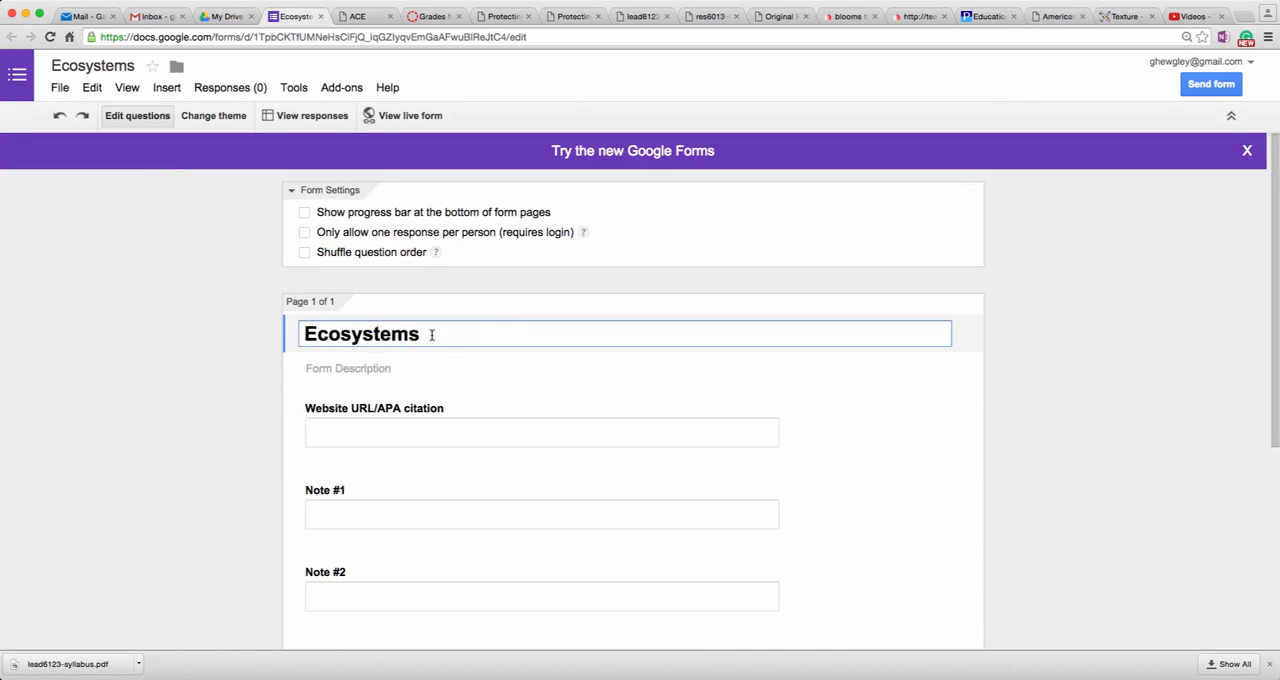
click(321, 16)
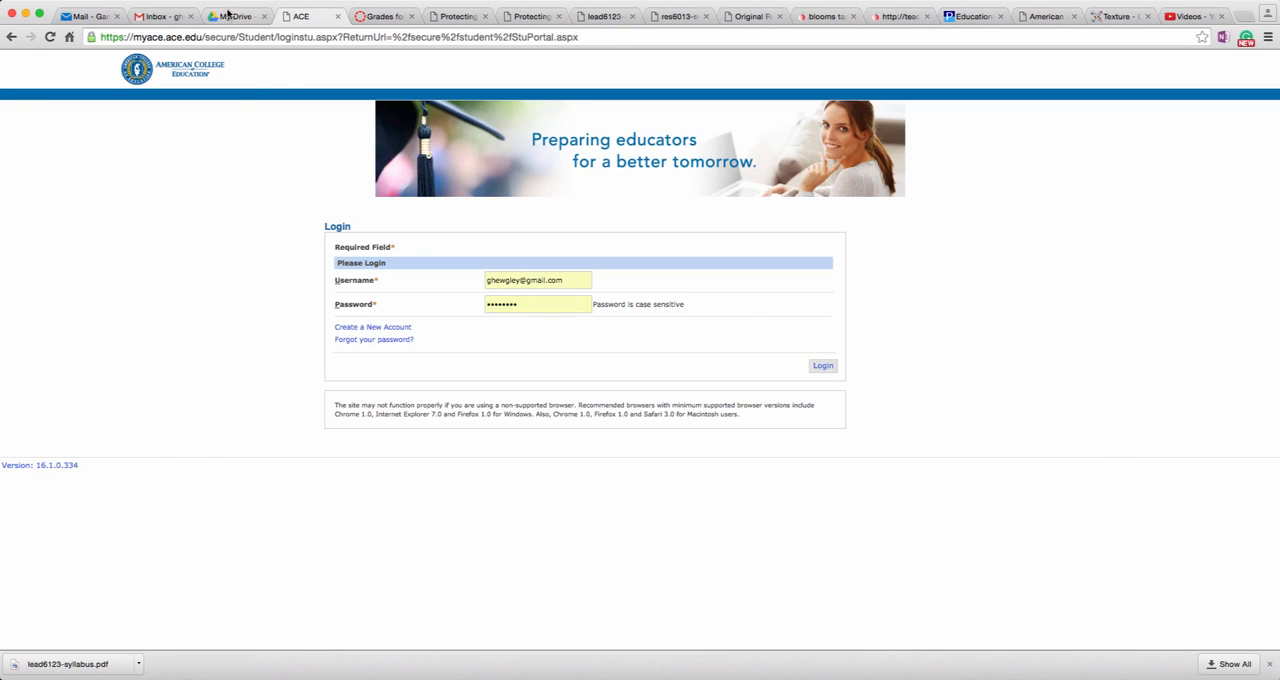
click(233, 16)
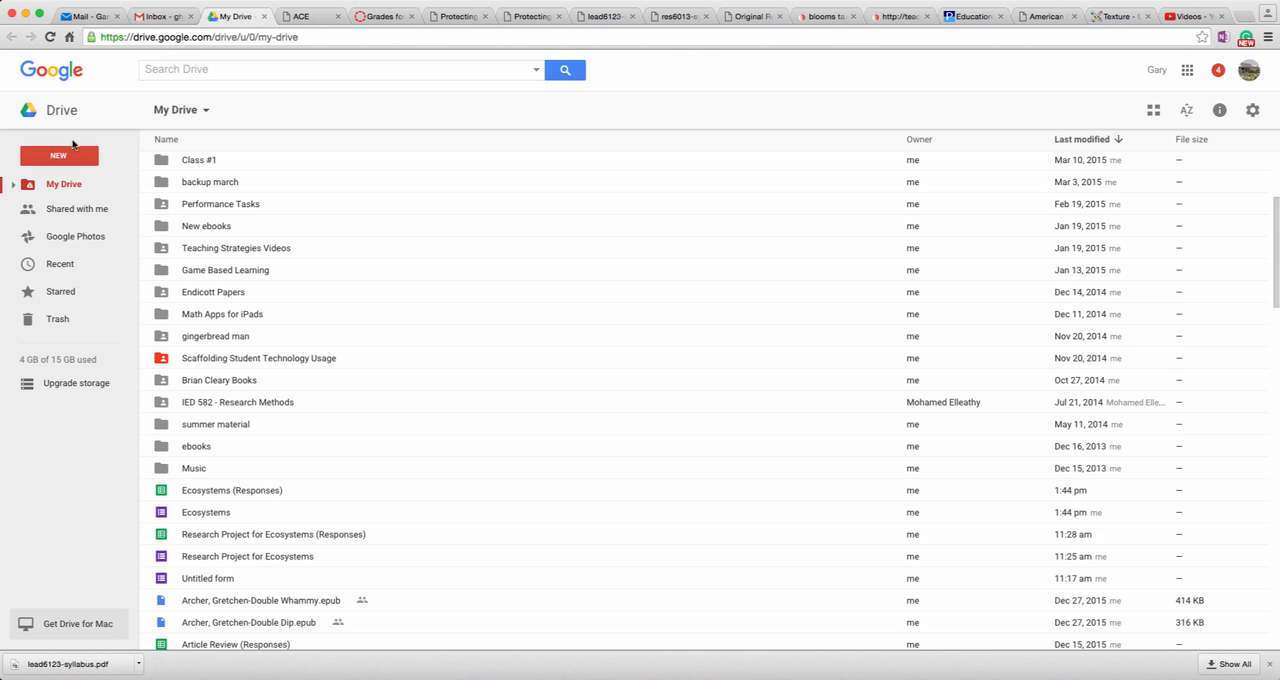
Step: Create a new blank Google Form from My Drive
click(60, 156)
mouse_move(100, 350)
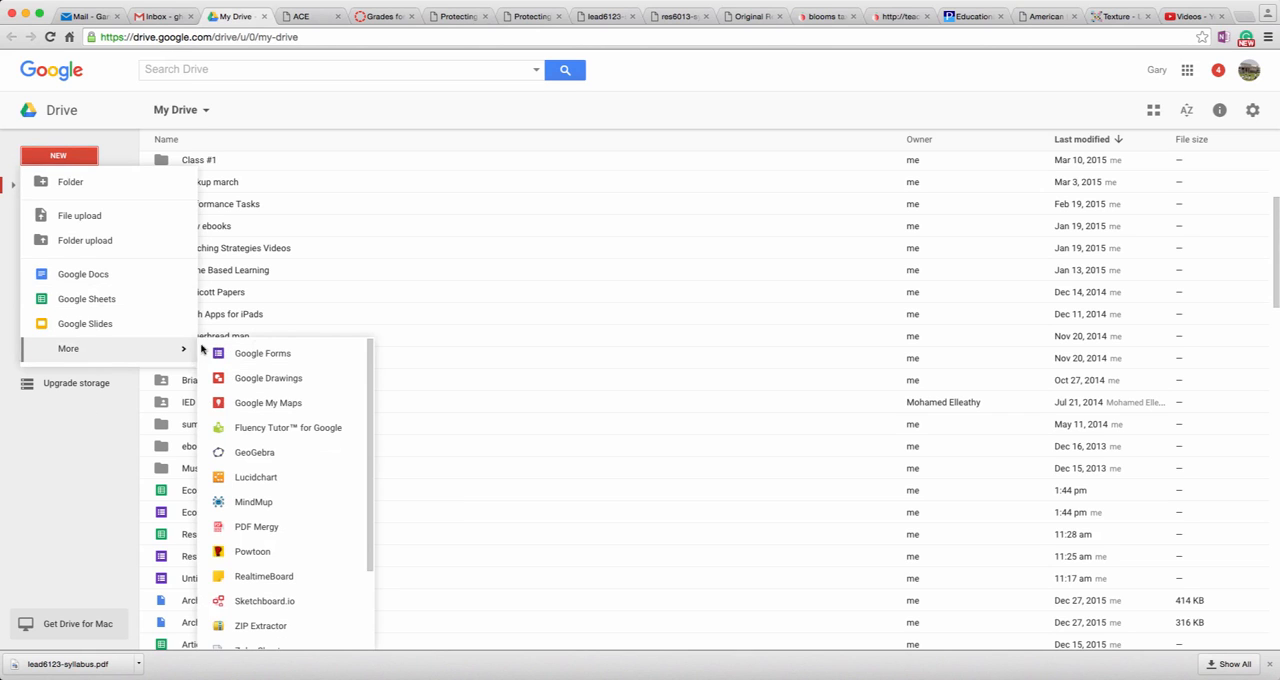
click(286, 356)
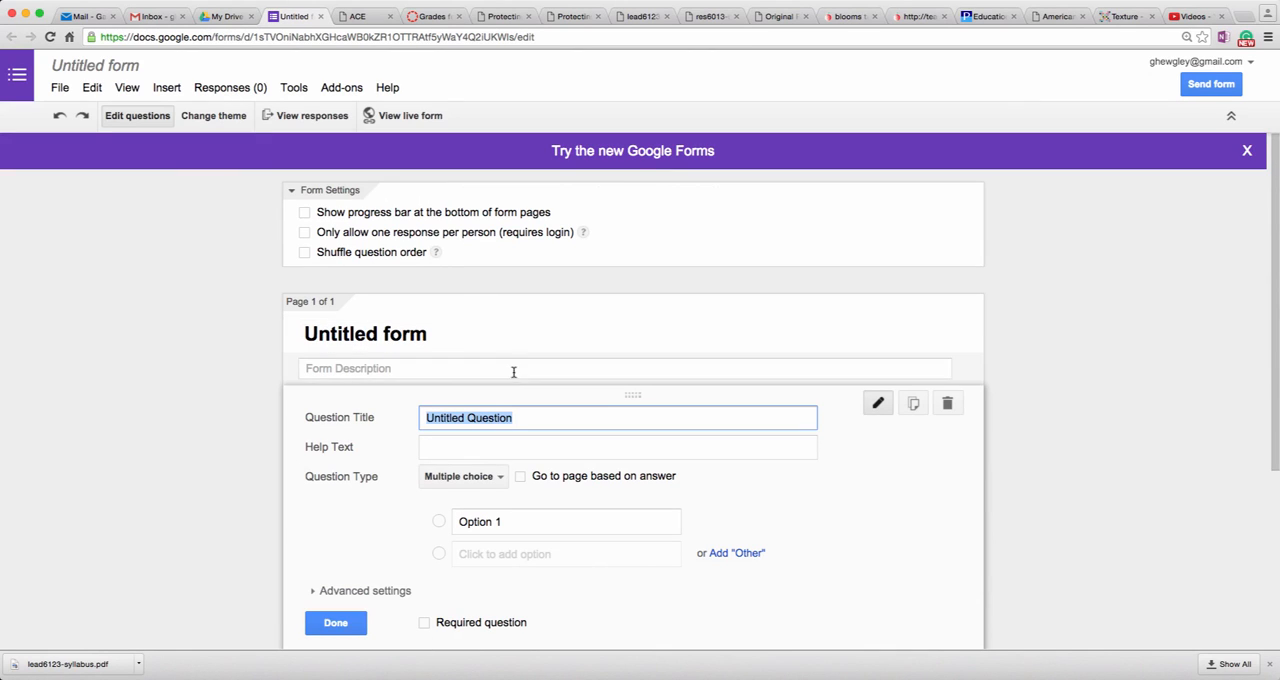
Step: Replace the form's placeholder title with "Ecosystems"
click(463, 329)
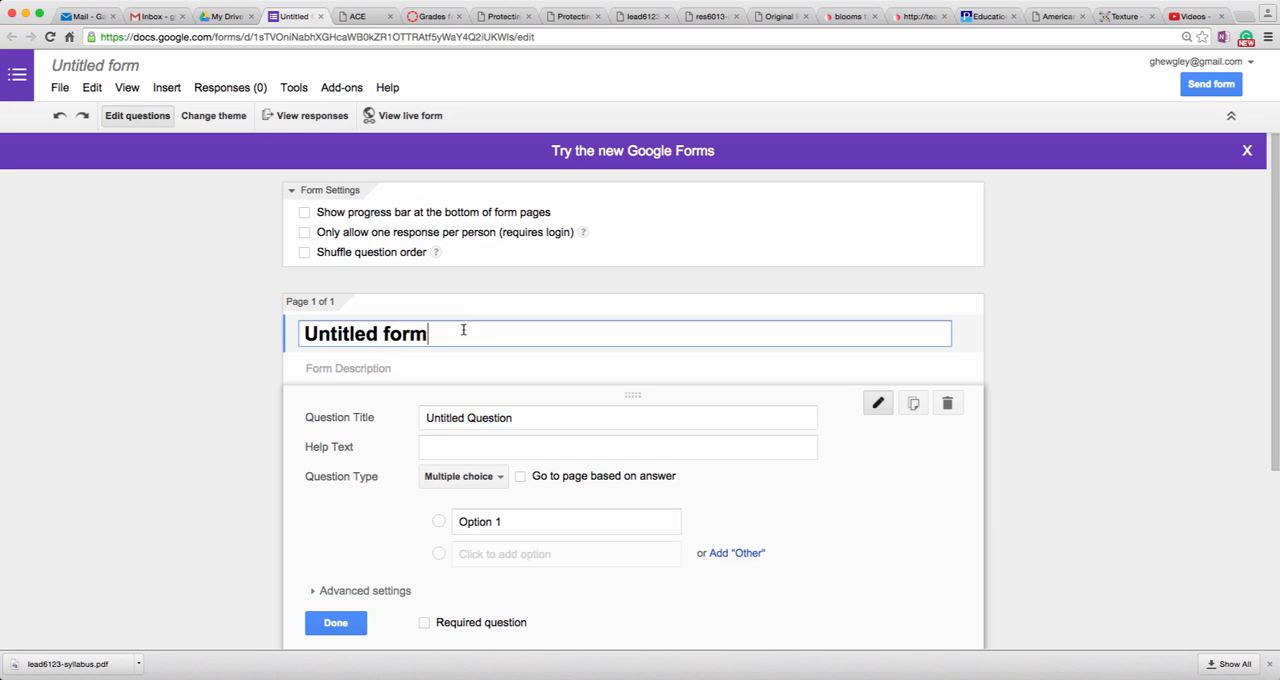
key(BackSpace)
key(BackSpace)
key(BackSpace)
key(BackSpace)
key(BackSpace)
key(BackSpace)
key(BackSpace)
key(BackSpace)
key(BackSpace)
key(BackSpace)
key(BackSpace)
key(BackSpace)
key(BackSpace)
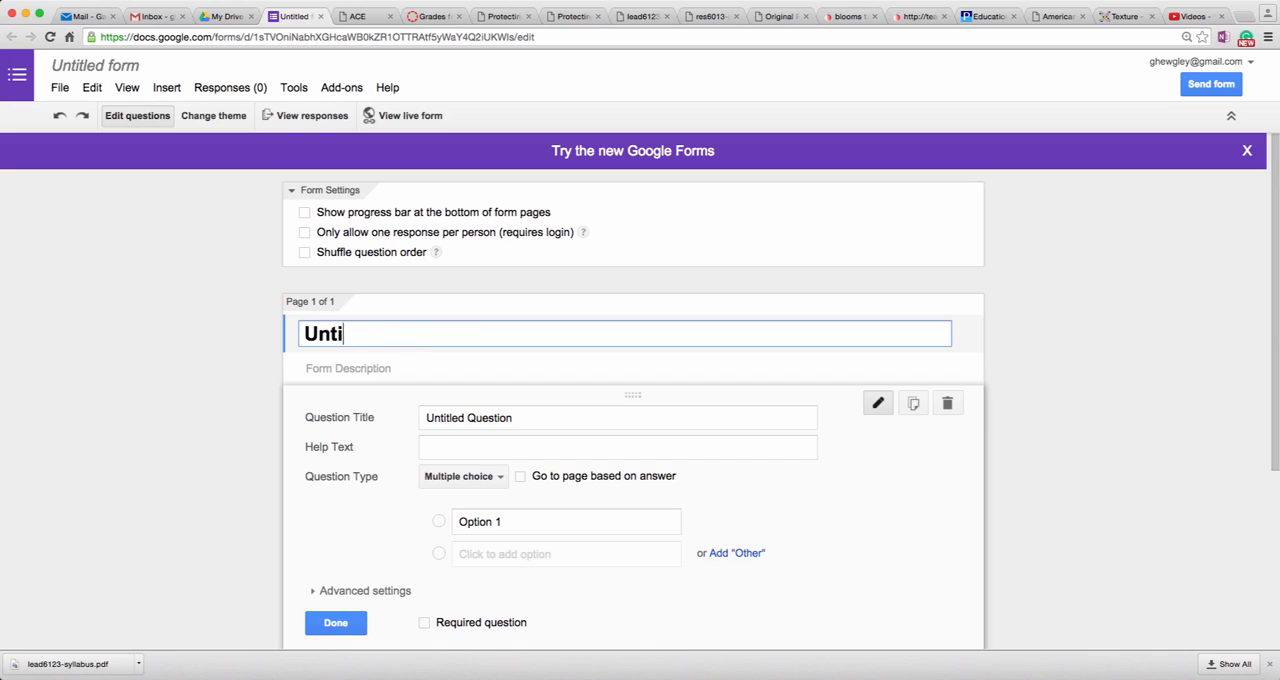
text(Ecosys)
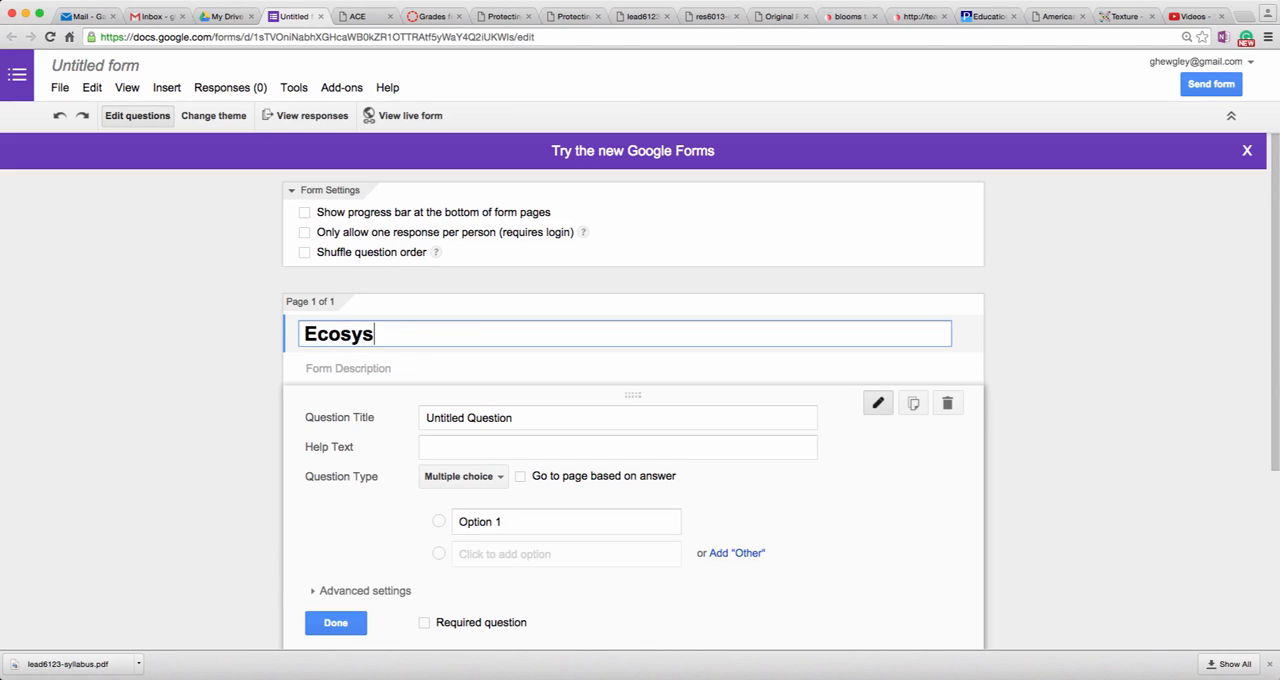
text(tems)
Step: Title the first question "Website URL/APA Citation" and set its question type to Paragraph text
click(521, 419)
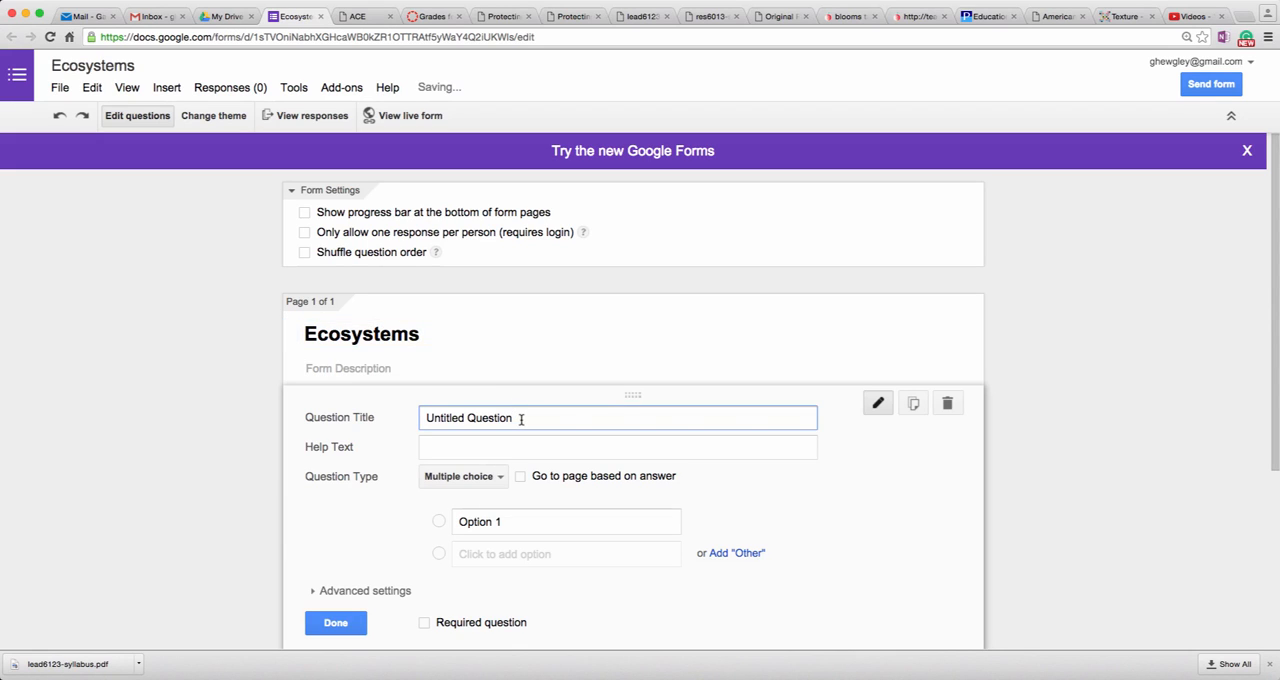
key(BackSpace)
key(BackSpace)
key(BackSpace)
key(BackSpace)
key(BackSpace)
key(BackSpace)
key(BackSpace)
key(BackSpace)
key(BackSpace)
key(BackSpace)
key(BackSpace)
key(BackSpace)
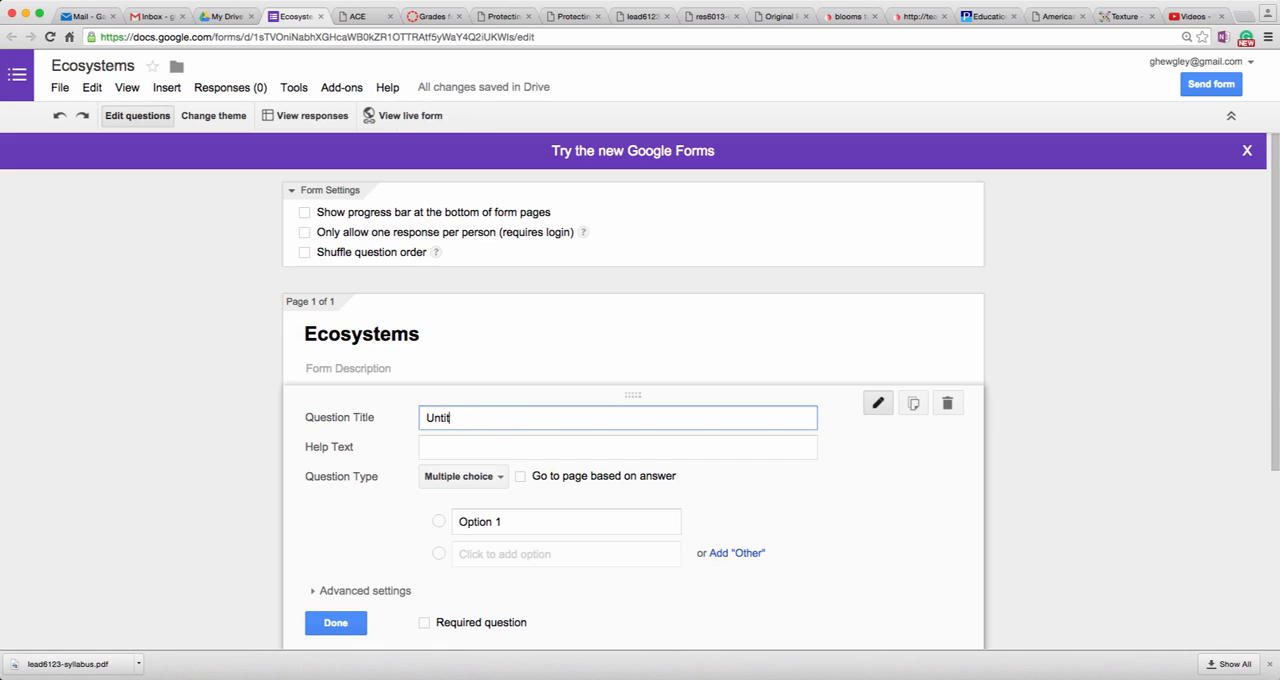
key(BackSpace)
key(BackSpace)
key(BackSpace)
key(BackSpace)
key(BackSpace)
text(Website URL/APA Citation)
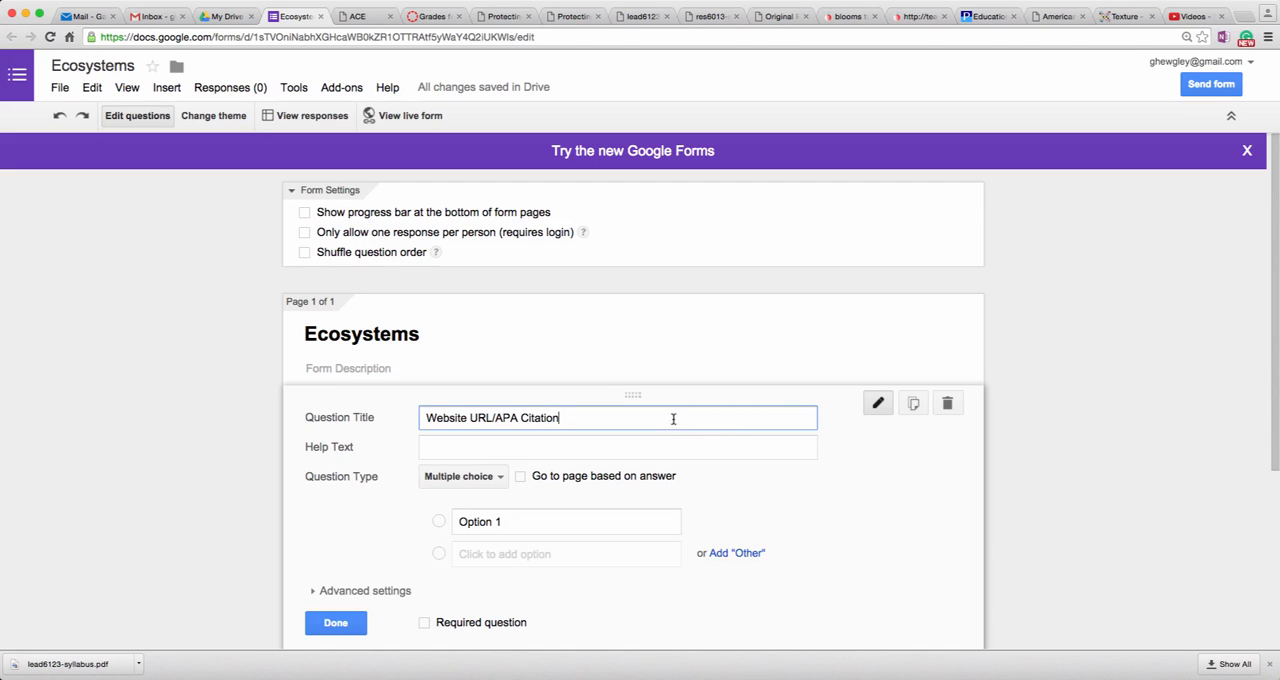
click(496, 477)
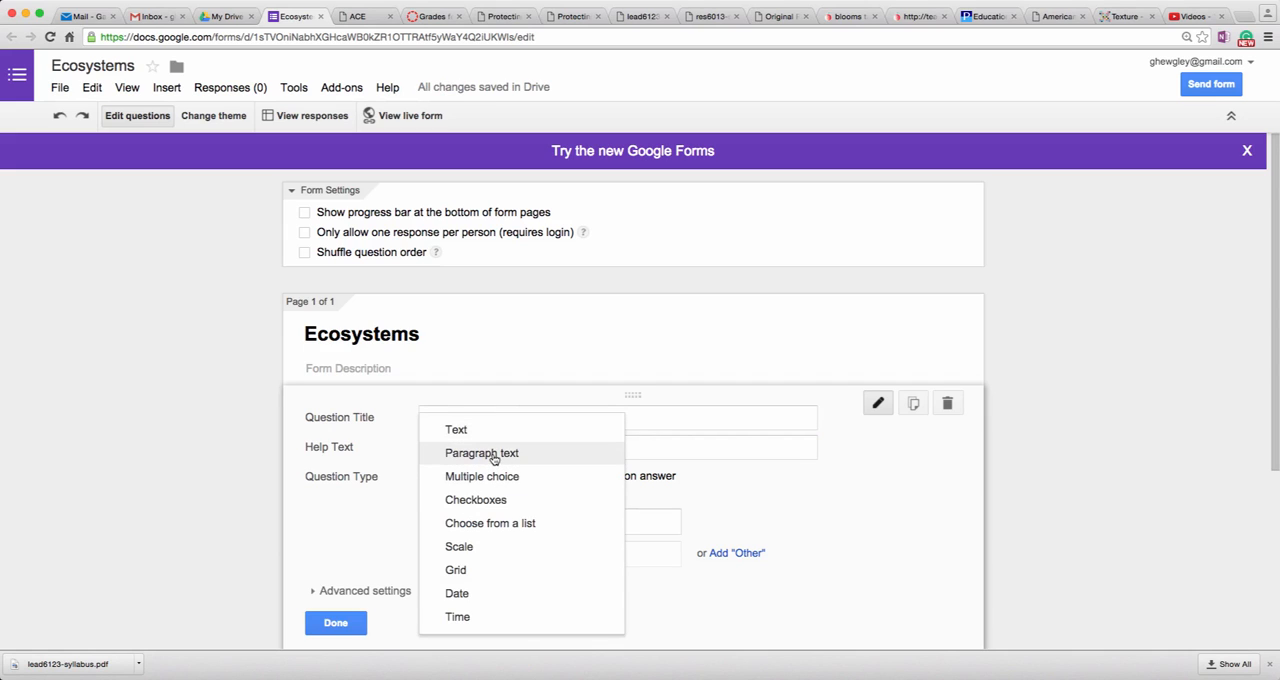
click(494, 456)
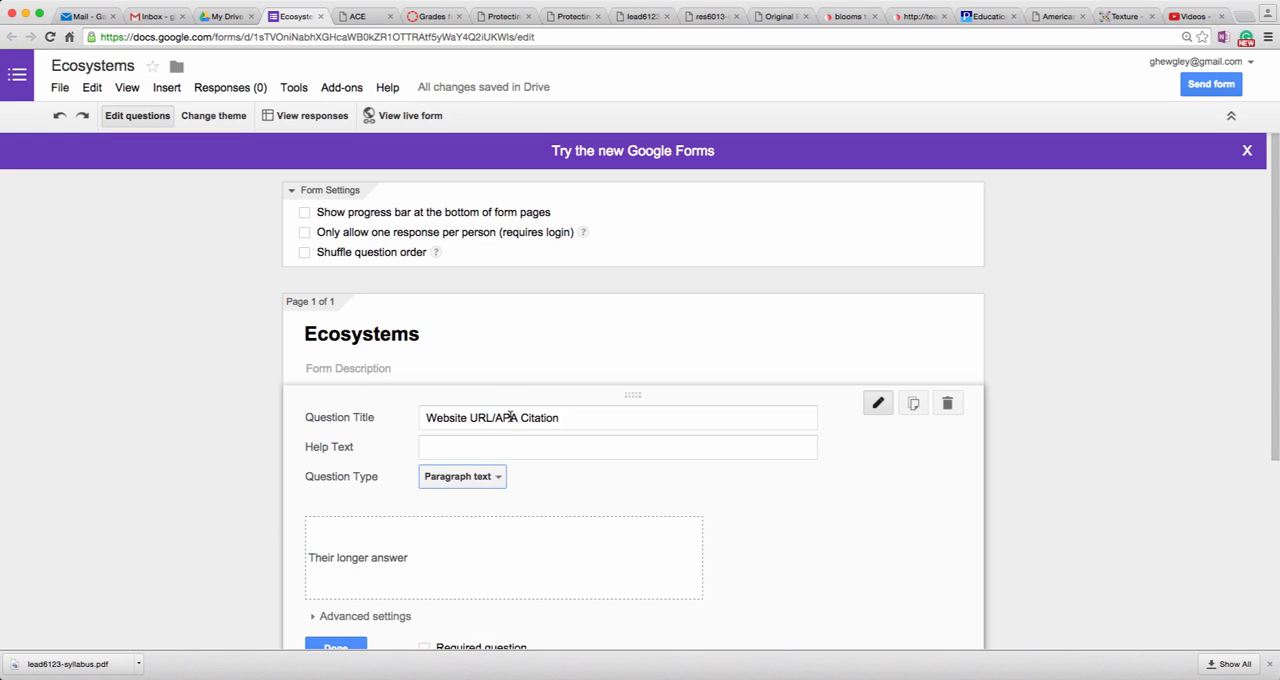
Step: Add a second question titled "Note #1" with the Paragraph text type
scroll(272, 528, down, 5)
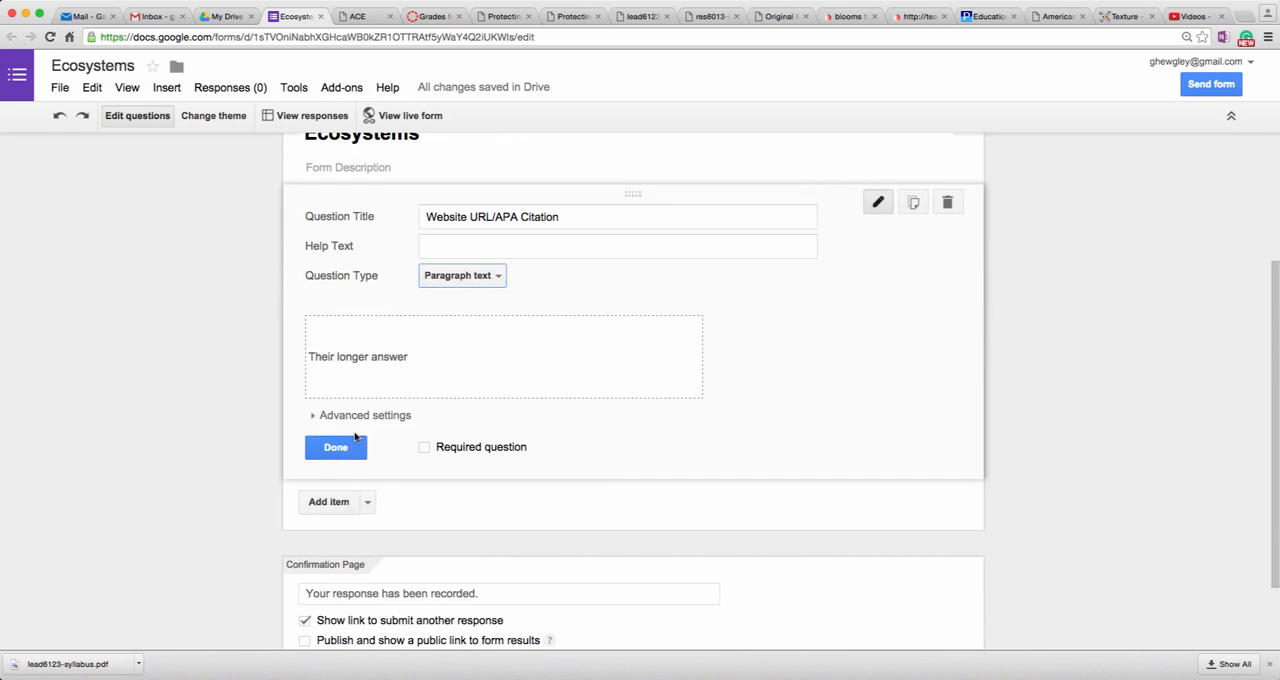
click(329, 508)
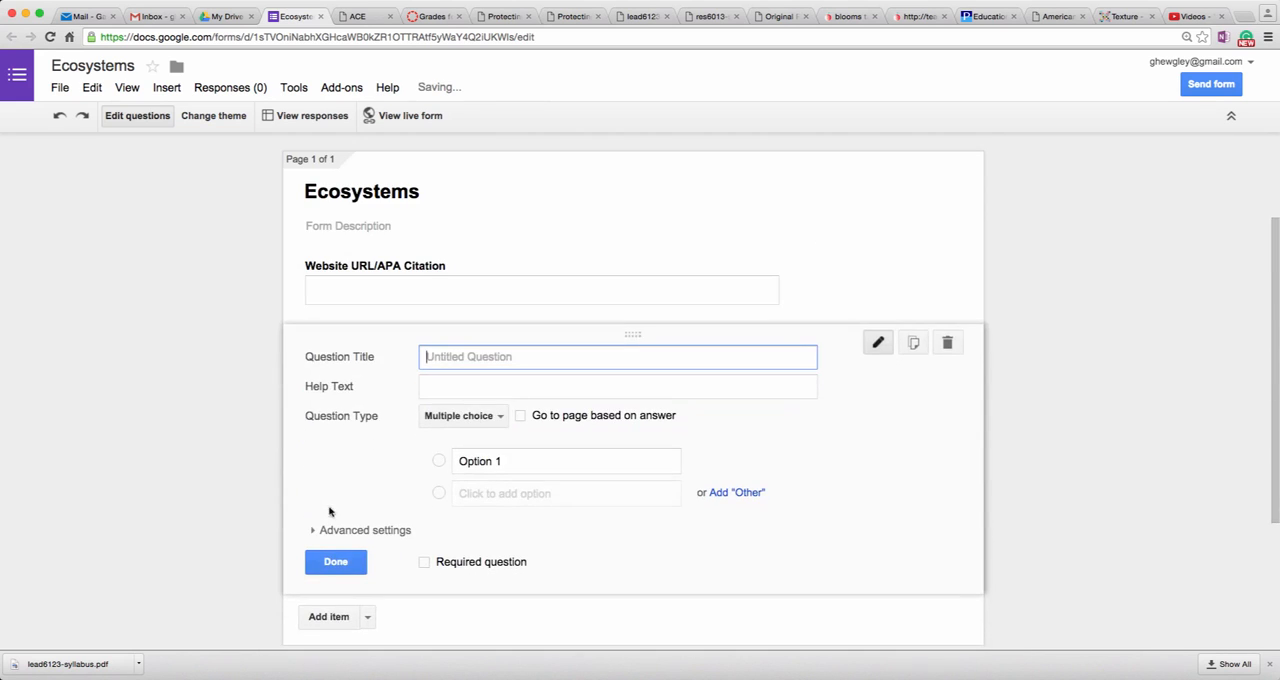
text(Note)
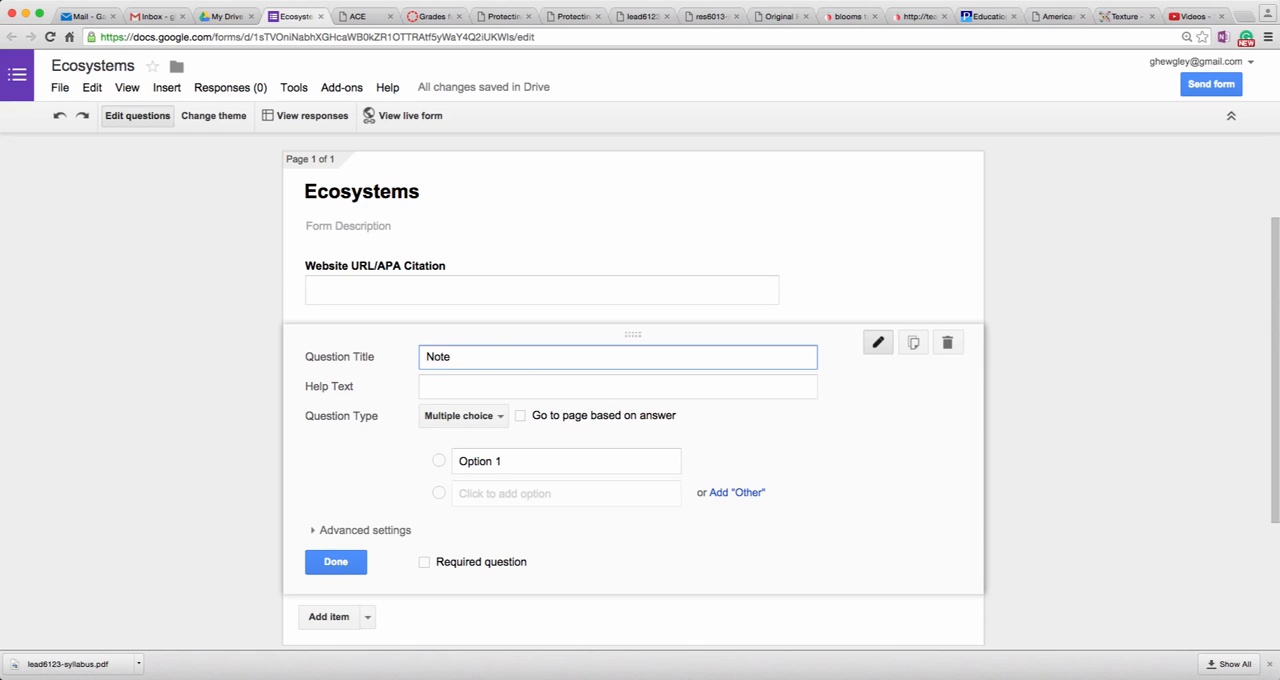
text(#1)
click(498, 418)
click(497, 393)
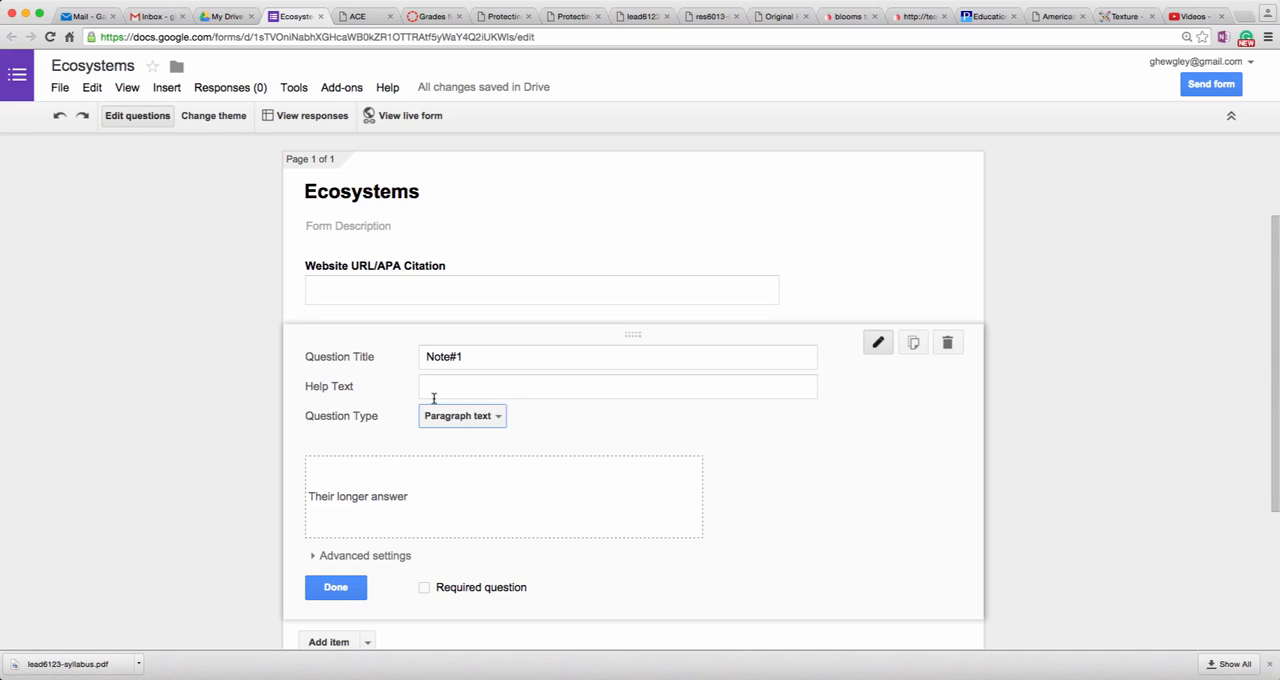
click(453, 356)
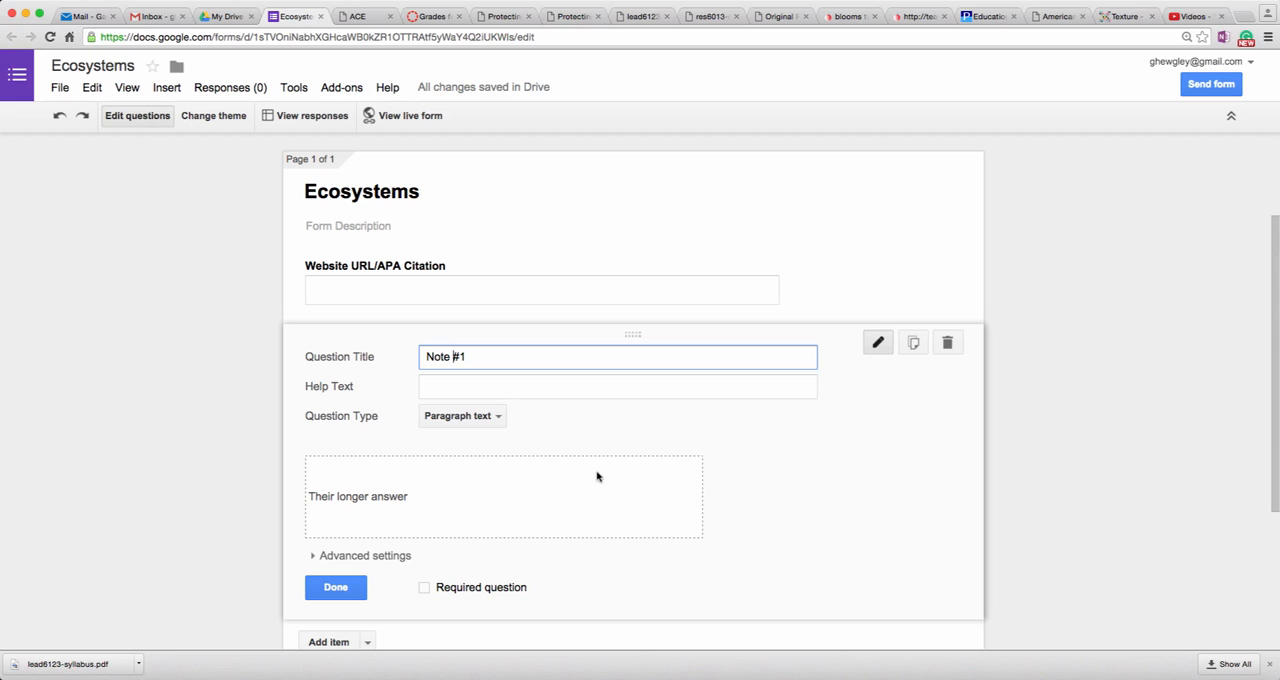
Step: Add a third question titled "Note #2" with the Paragraph text type and finish editing it
scroll(265, 574, down, 3)
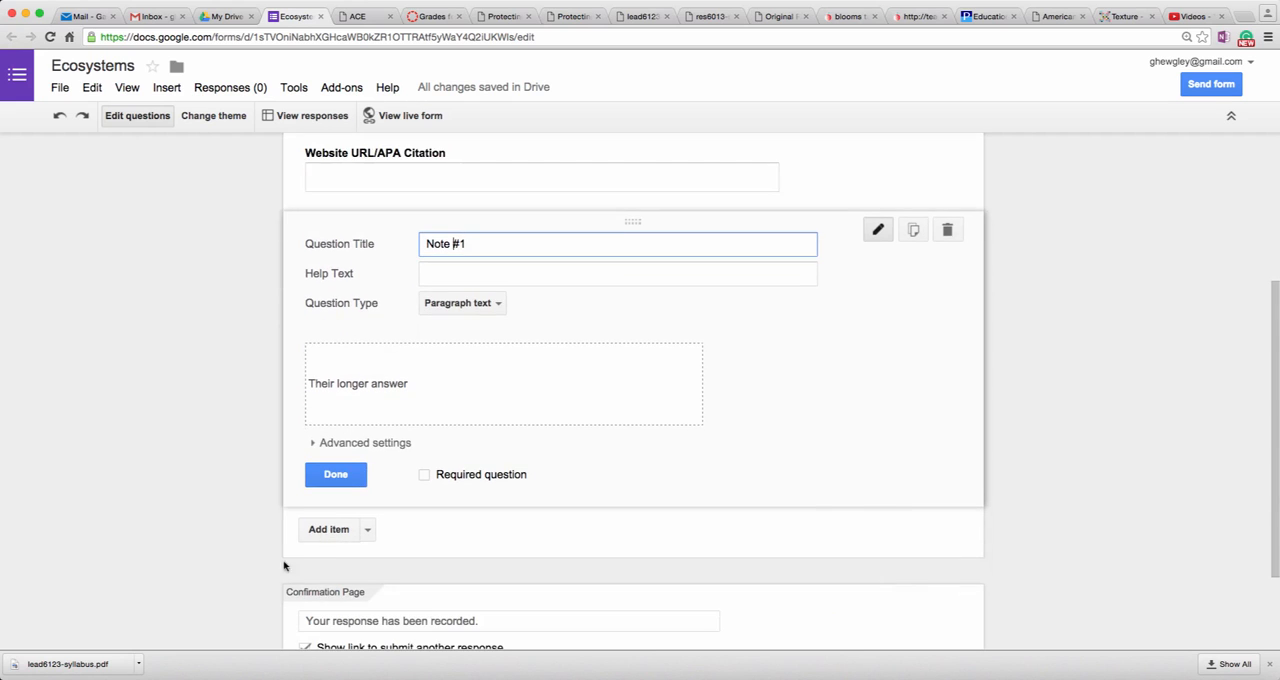
click(329, 529)
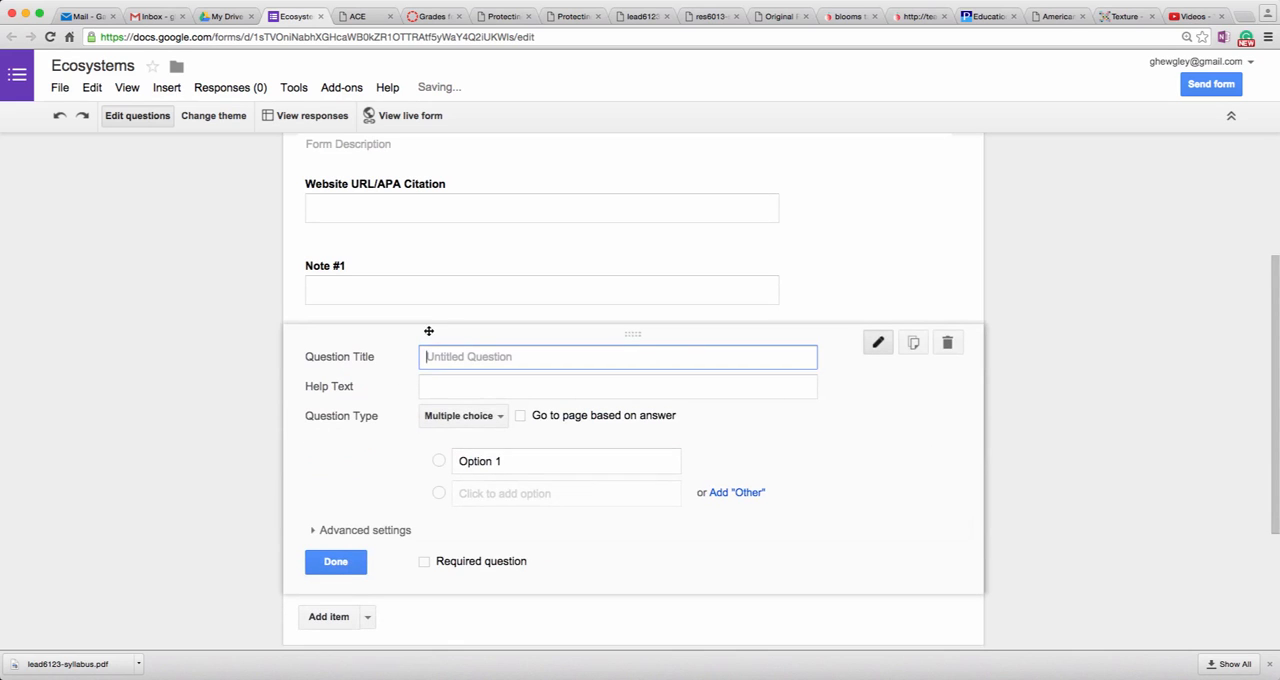
text(Not)
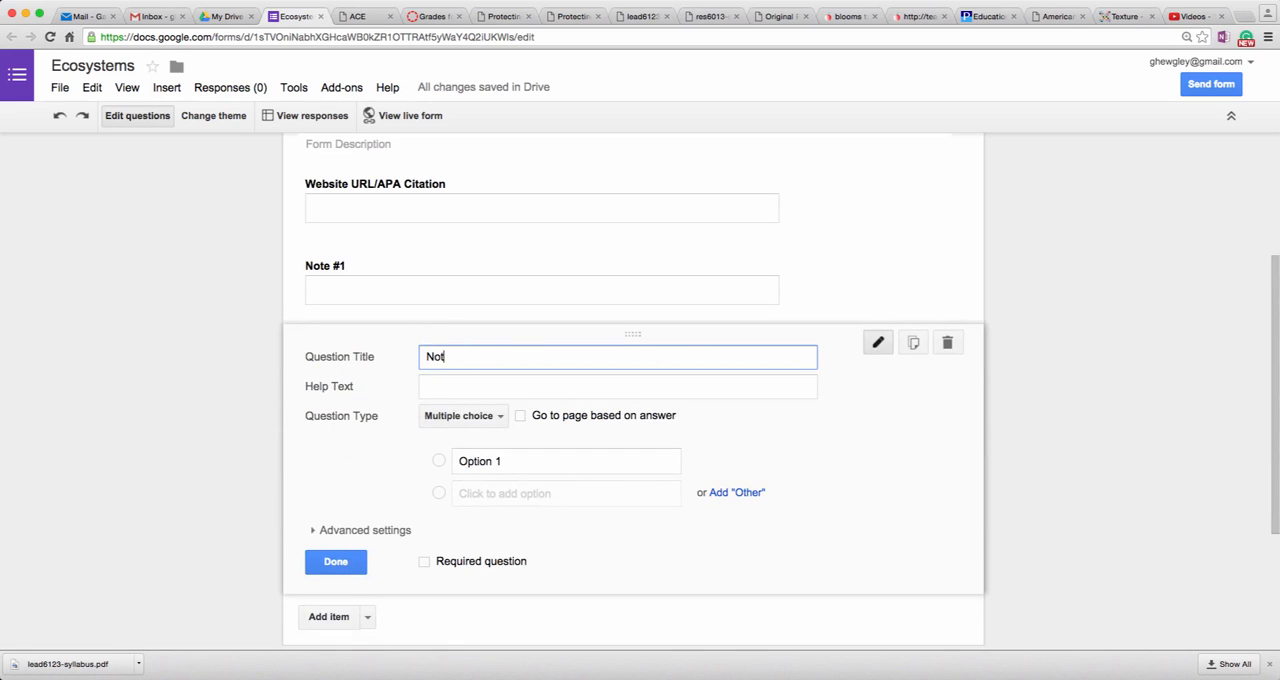
text(e #2)
click(474, 420)
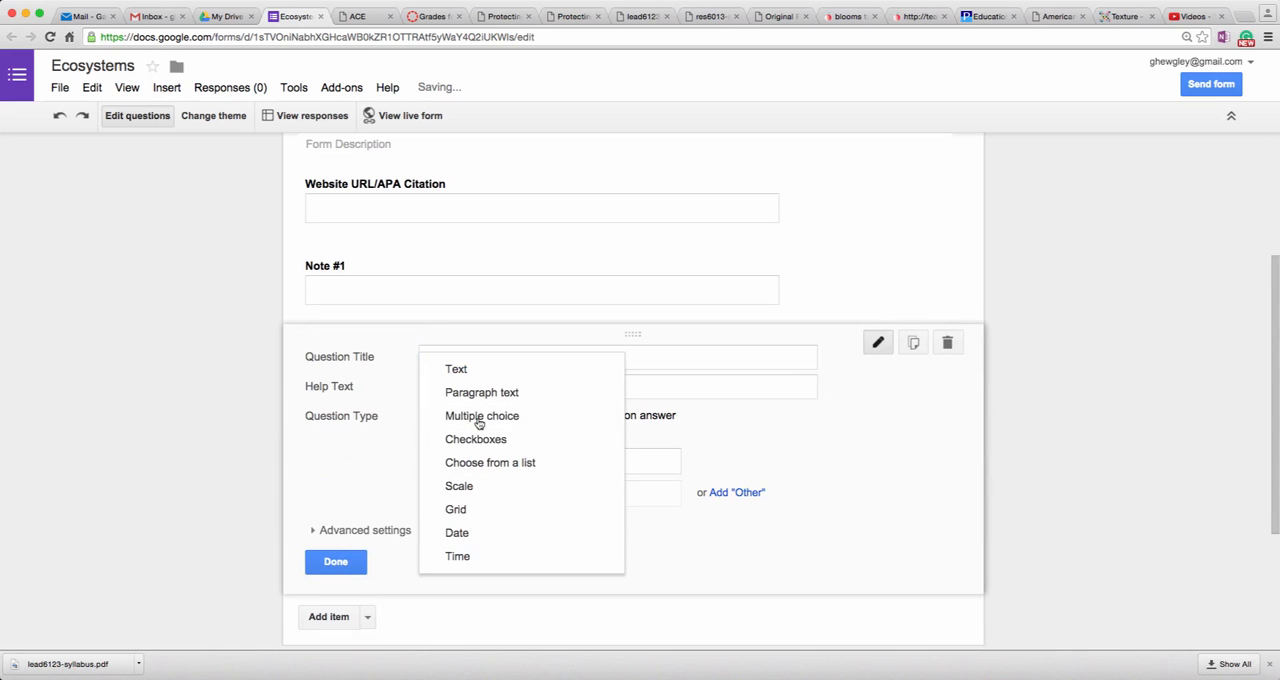
click(488, 392)
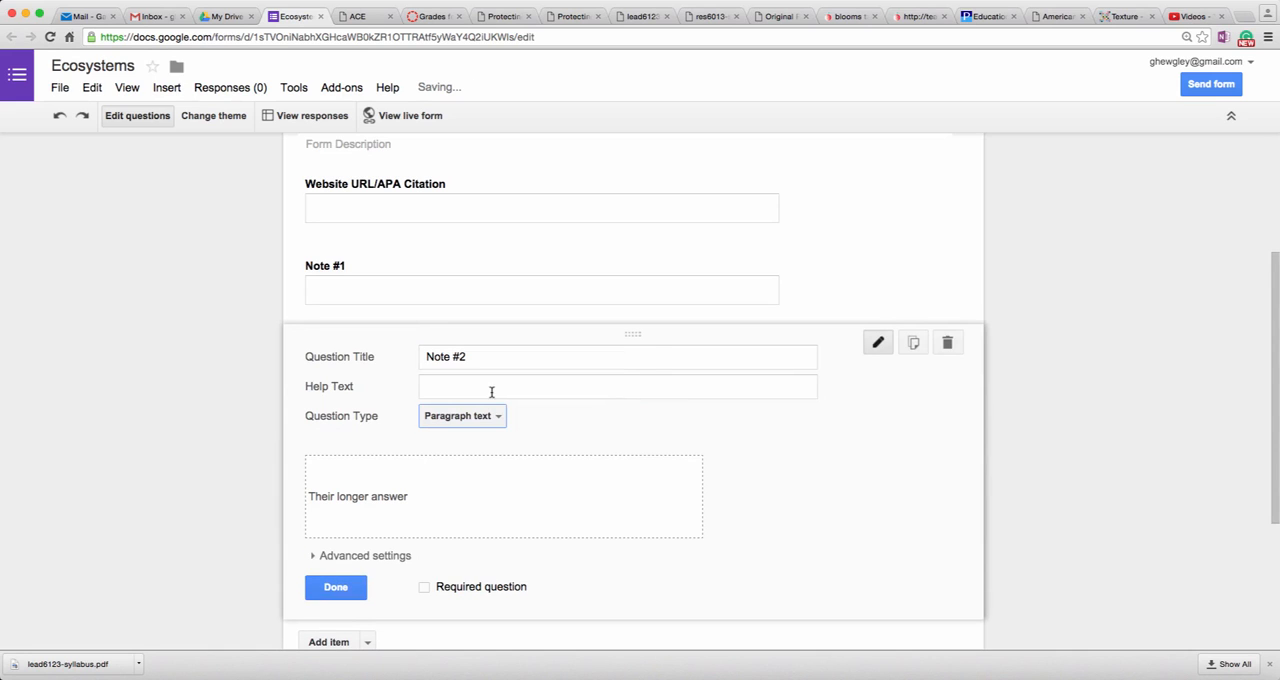
click(311, 594)
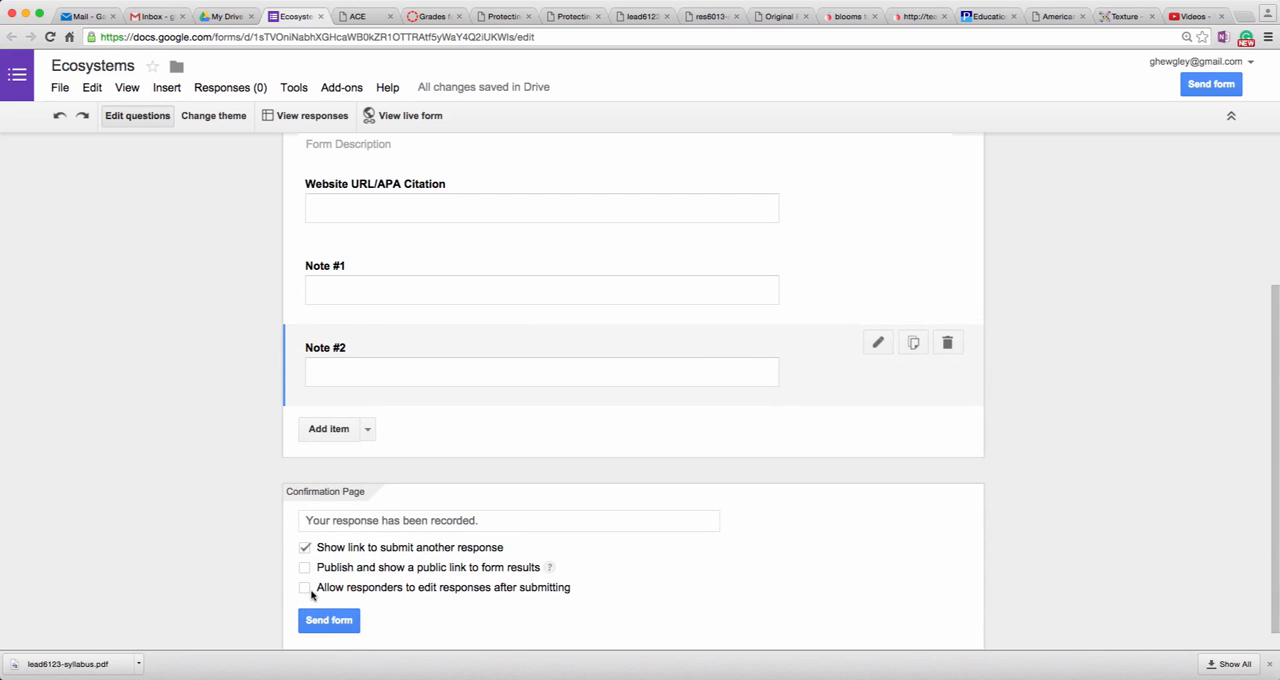
Step: Add a fourth question titled "Note #3" with the Paragraph text type and finish editing it
click(318, 430)
text(N)
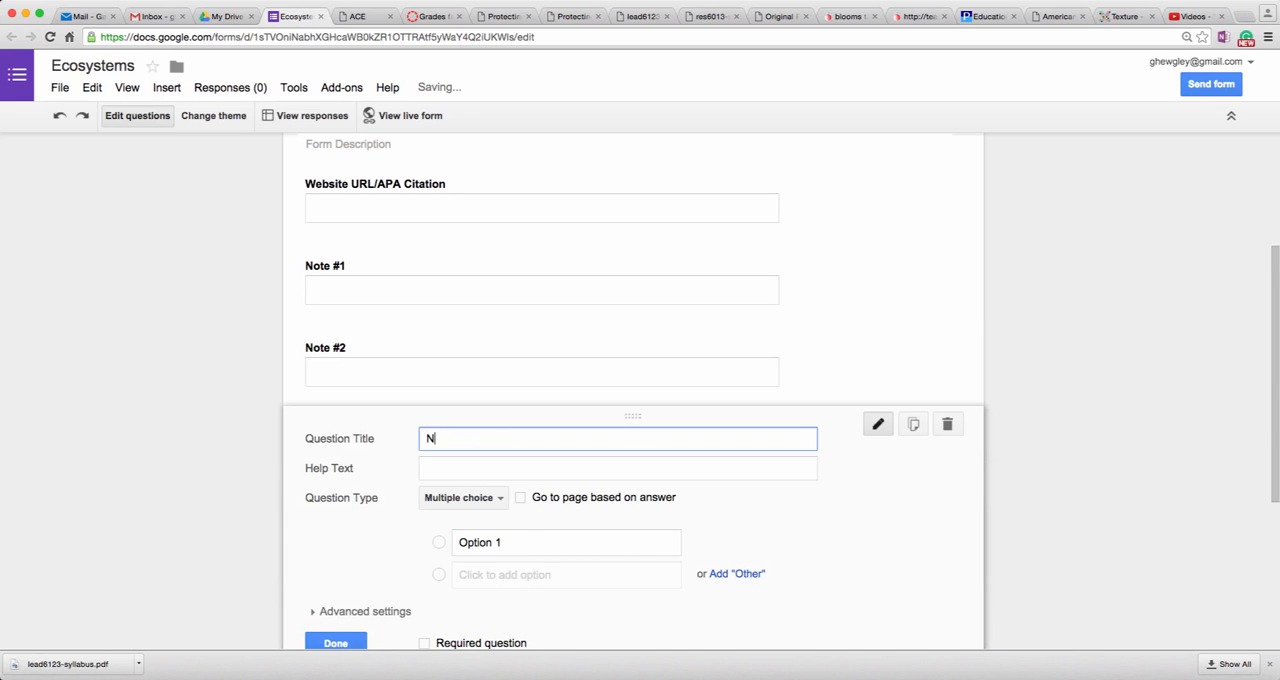
text(ote #3)
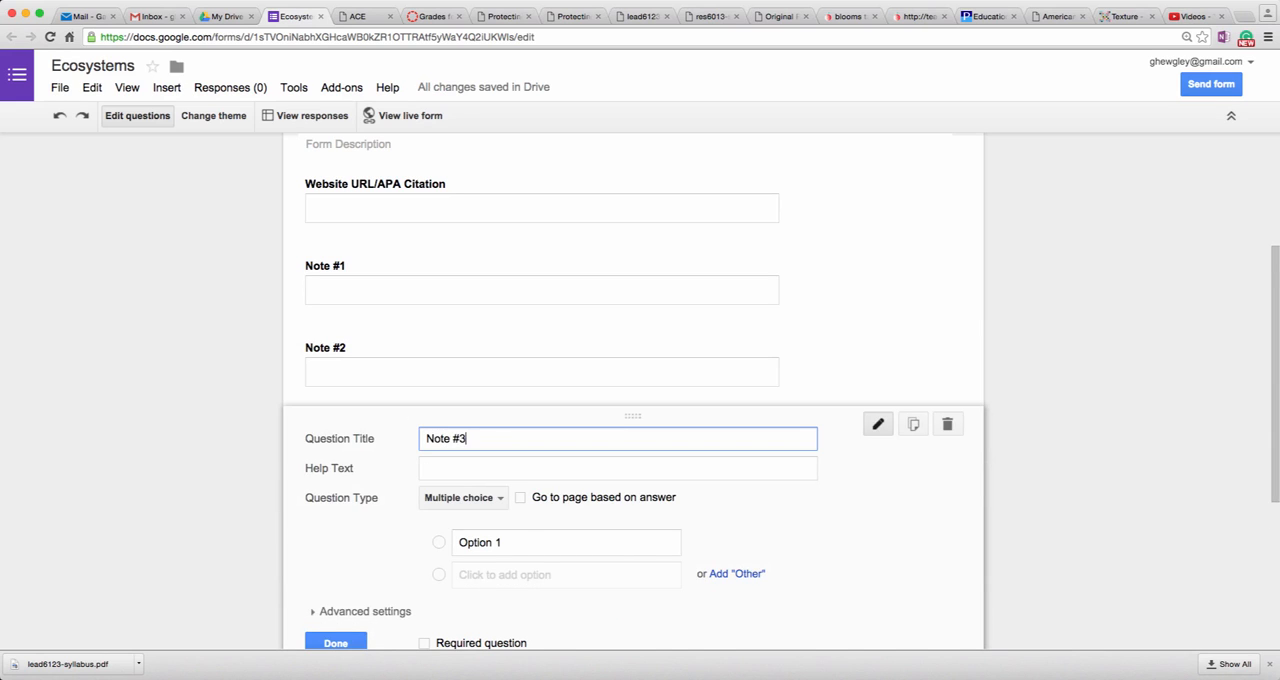
click(434, 500)
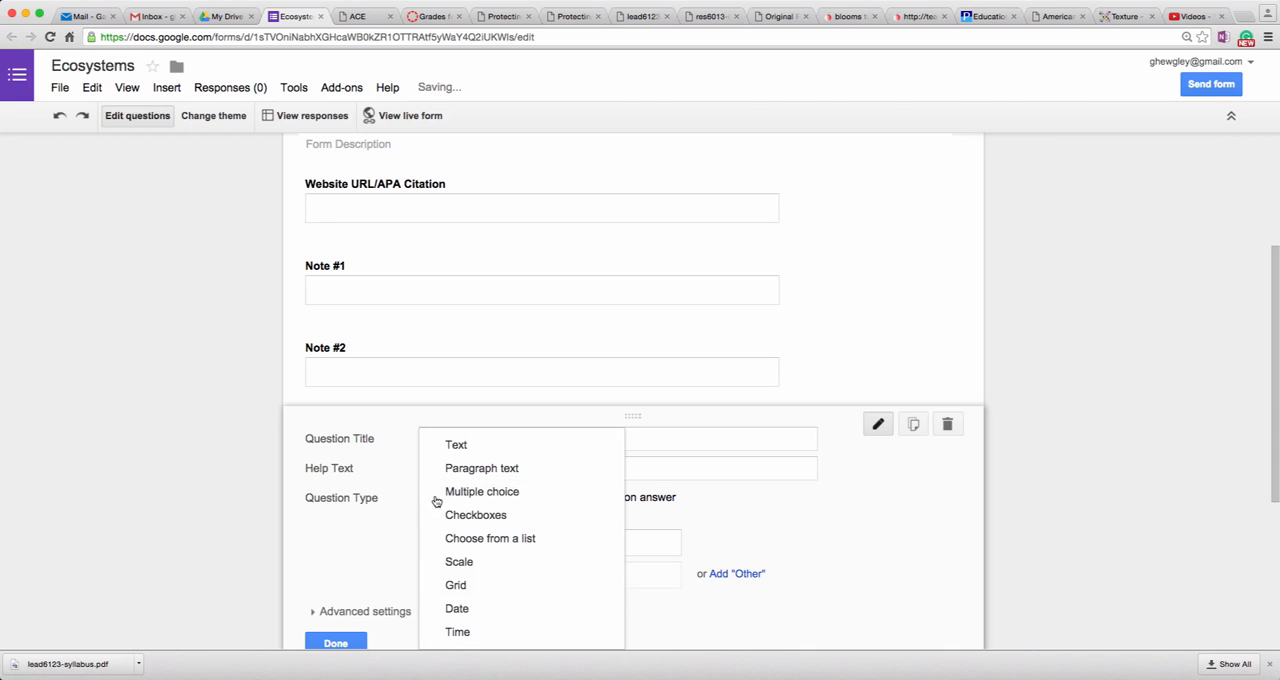
click(478, 470)
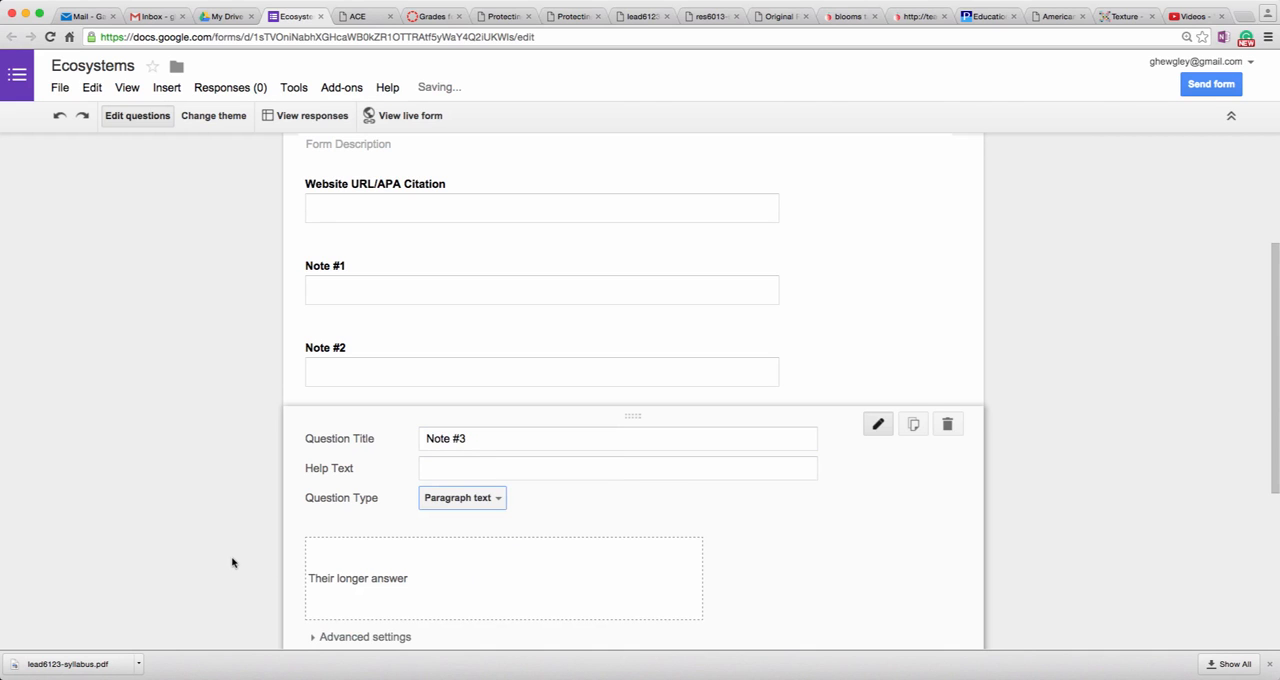
scroll(233, 562, down, 4)
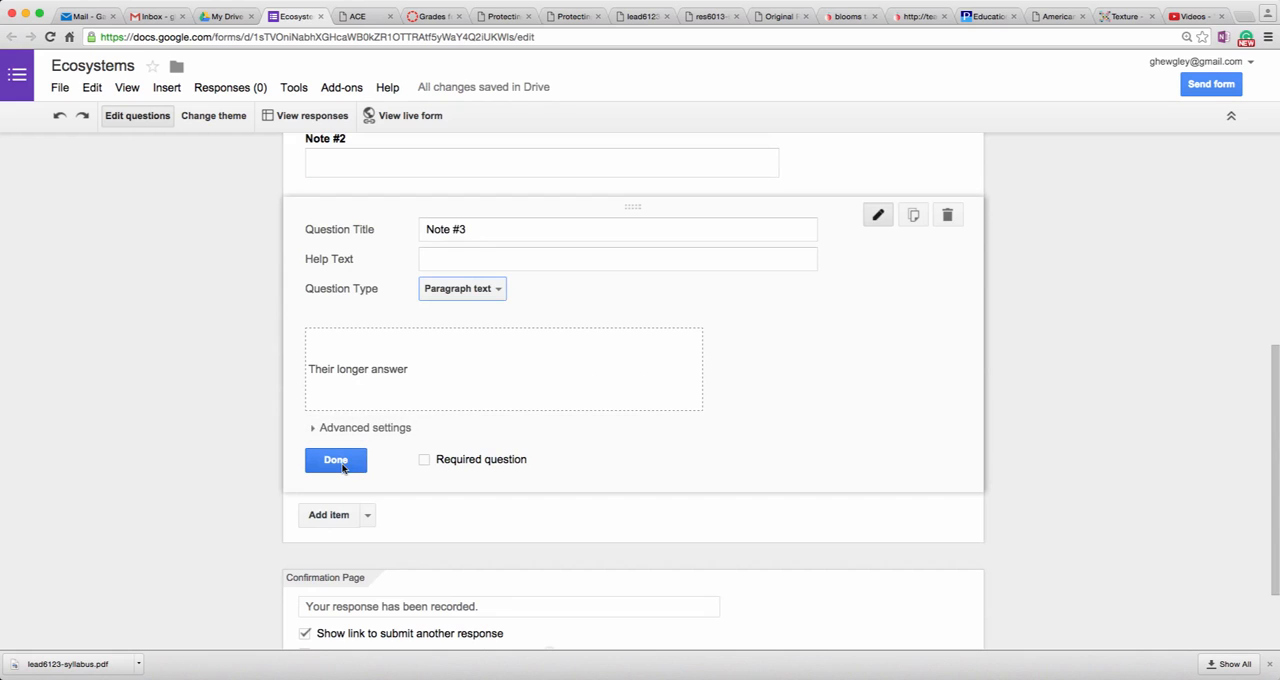
click(342, 461)
Step: Apply the Library theme to the Ecosystems form
scroll(186, 289, up, 4)
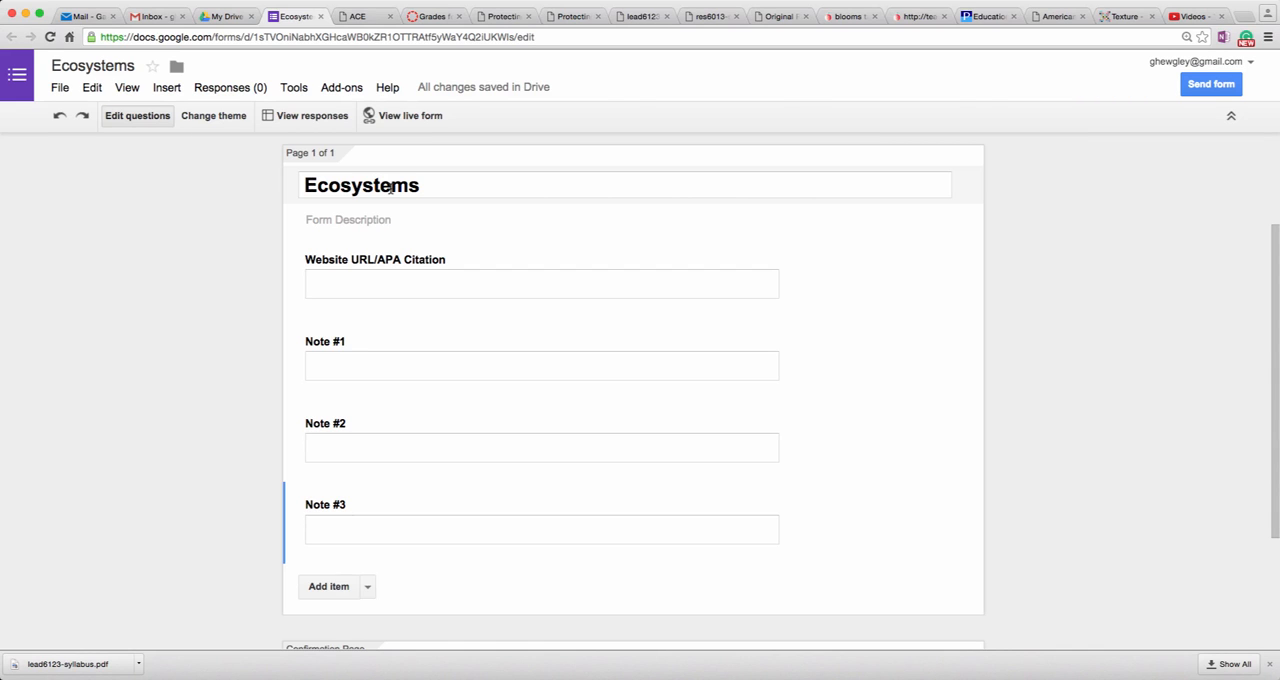
click(223, 116)
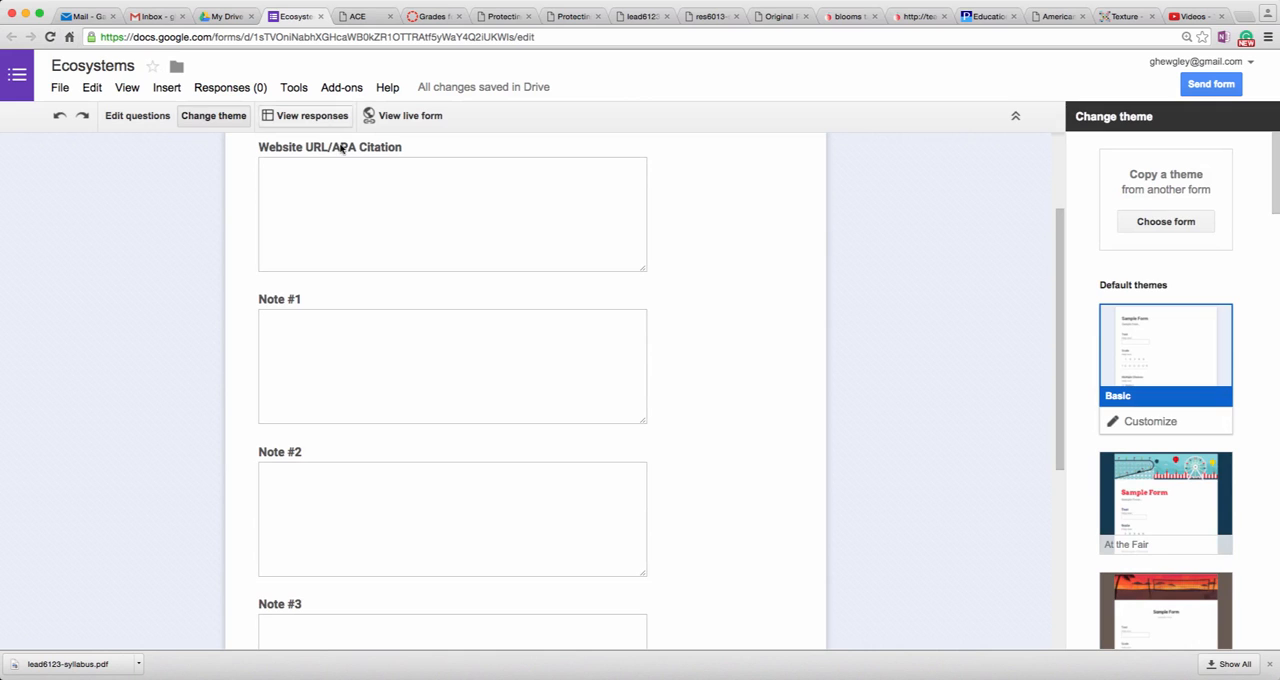
scroll(1165, 568, down, 6)
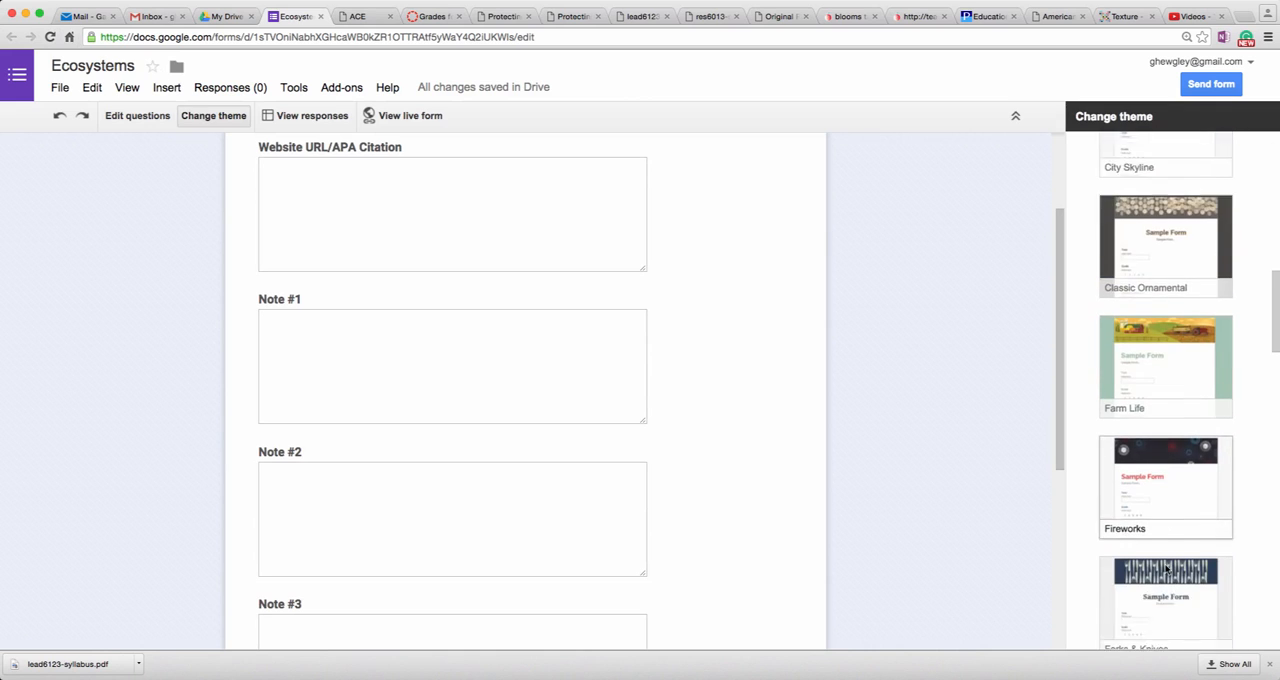
scroll(1165, 568, down, 5)
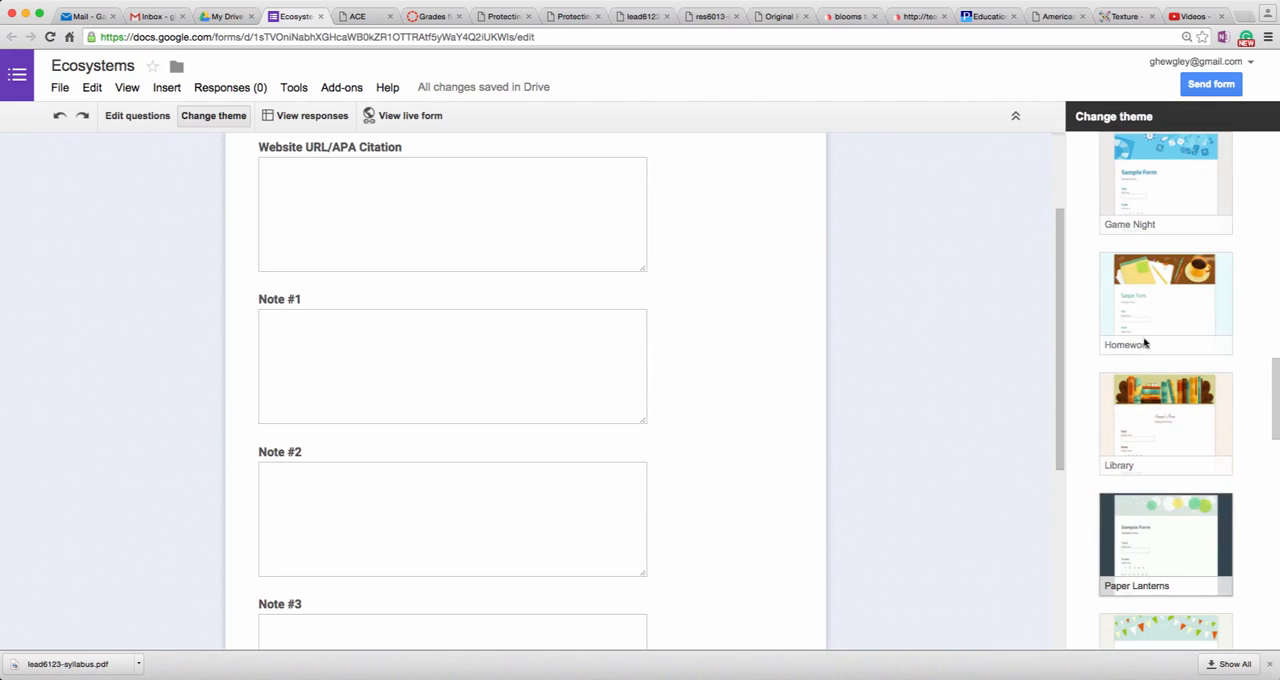
click(1163, 392)
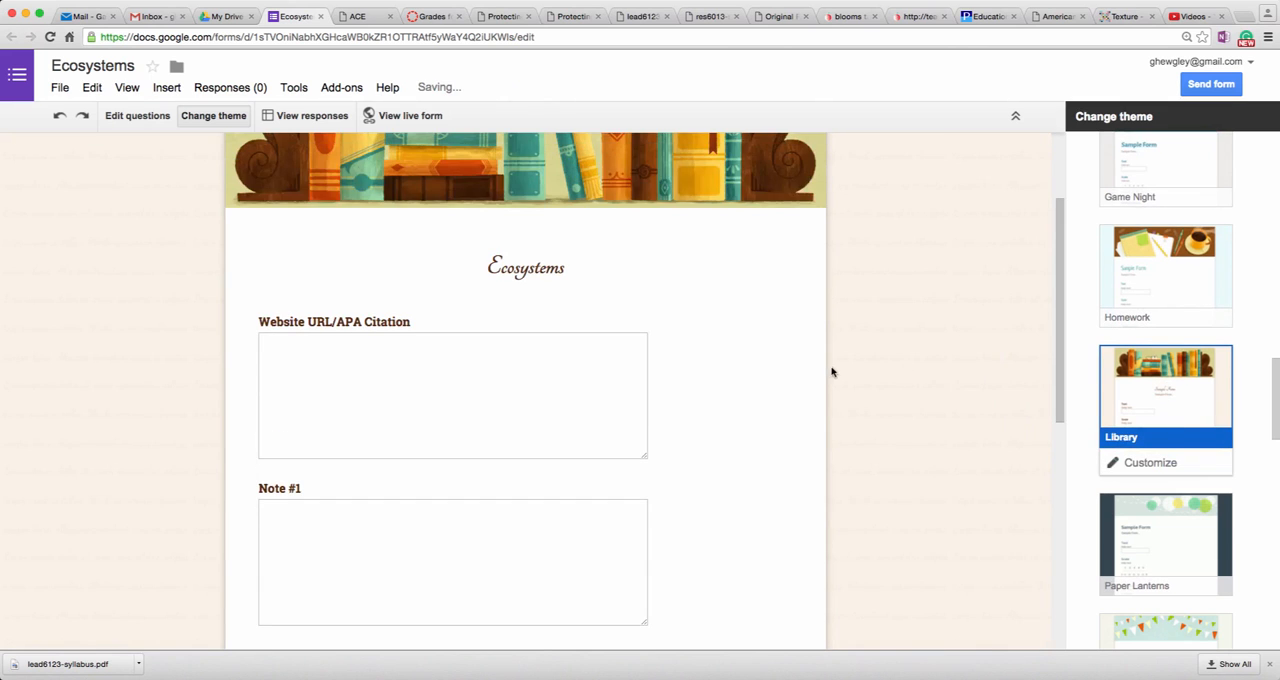
scroll(831, 372, up, 3)
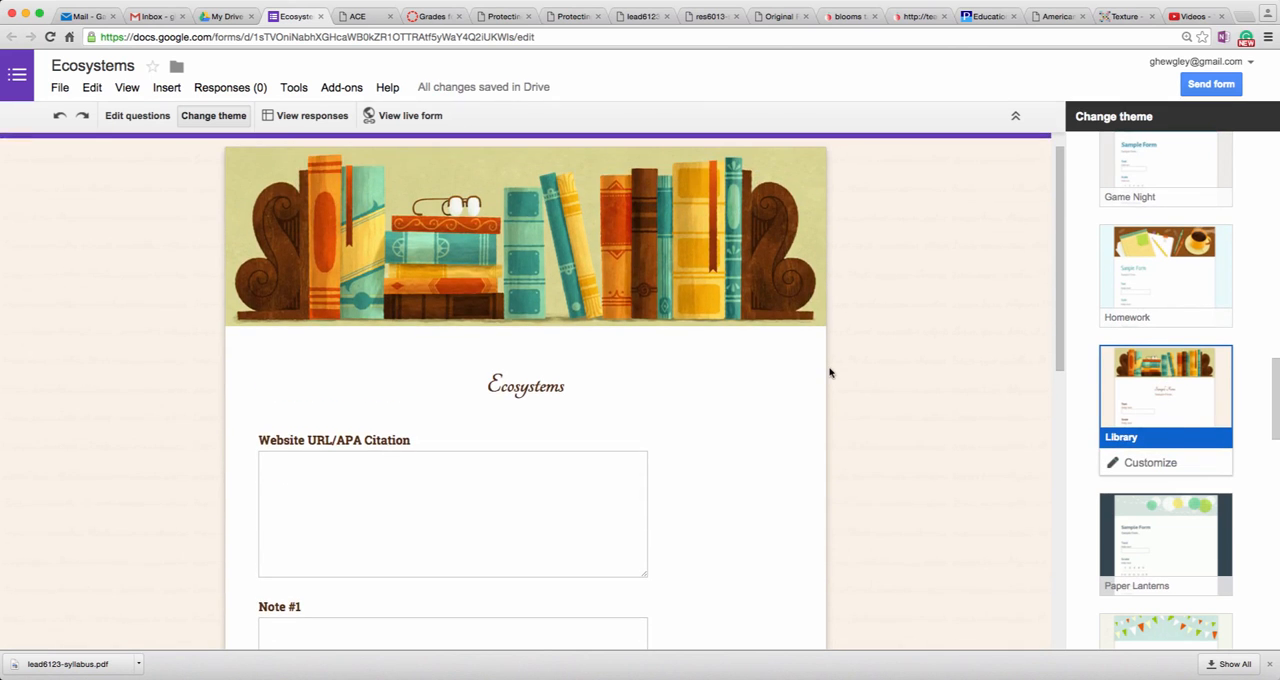
scroll(829, 372, down, 1)
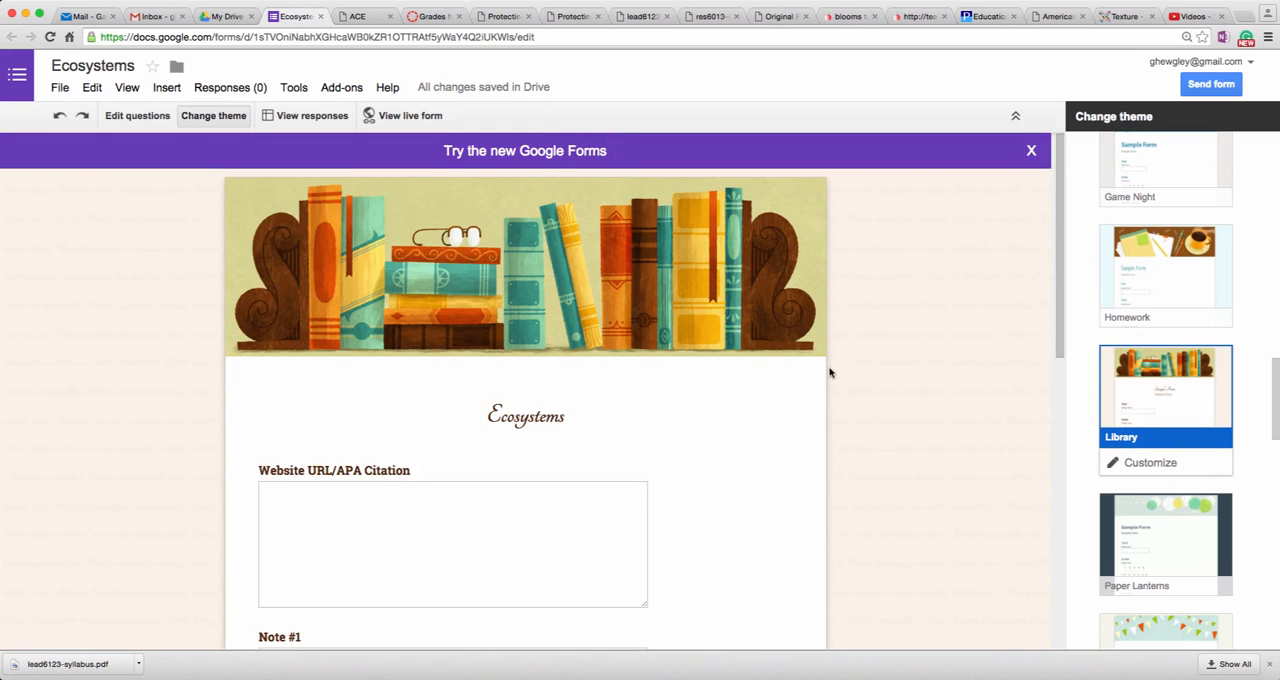
scroll(829, 372, down, 3)
scroll(829, 372, up, 3)
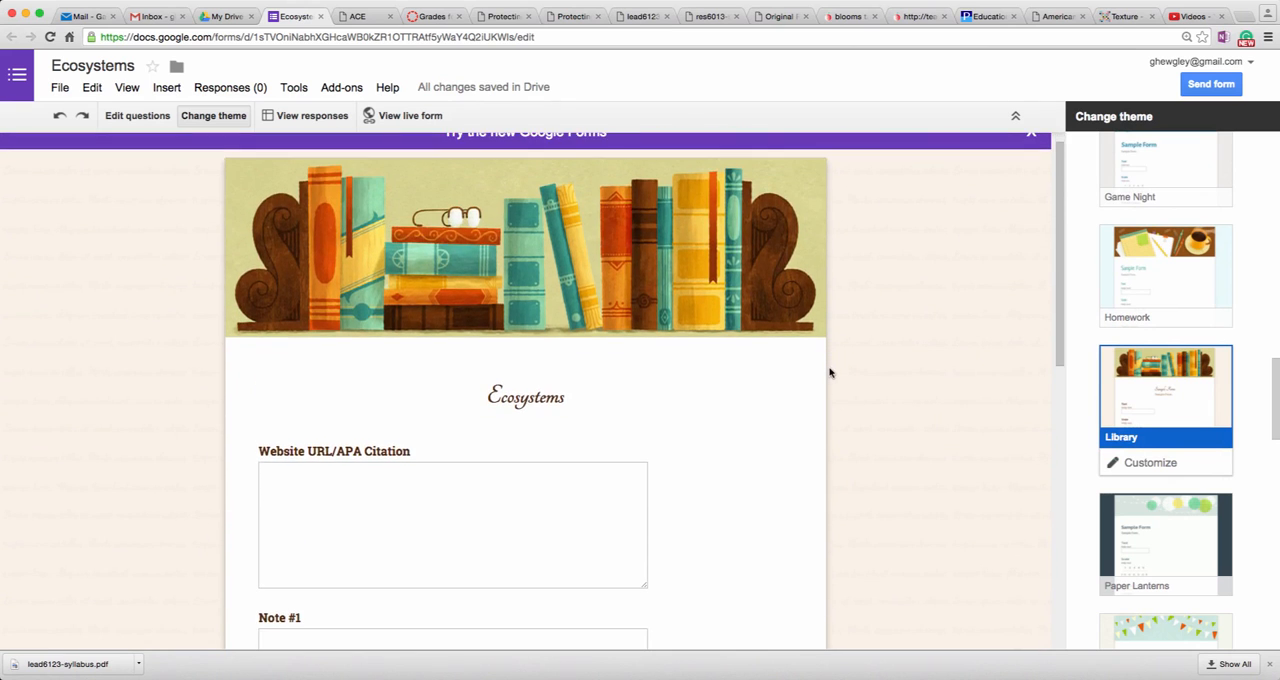
scroll(829, 372, up, 1)
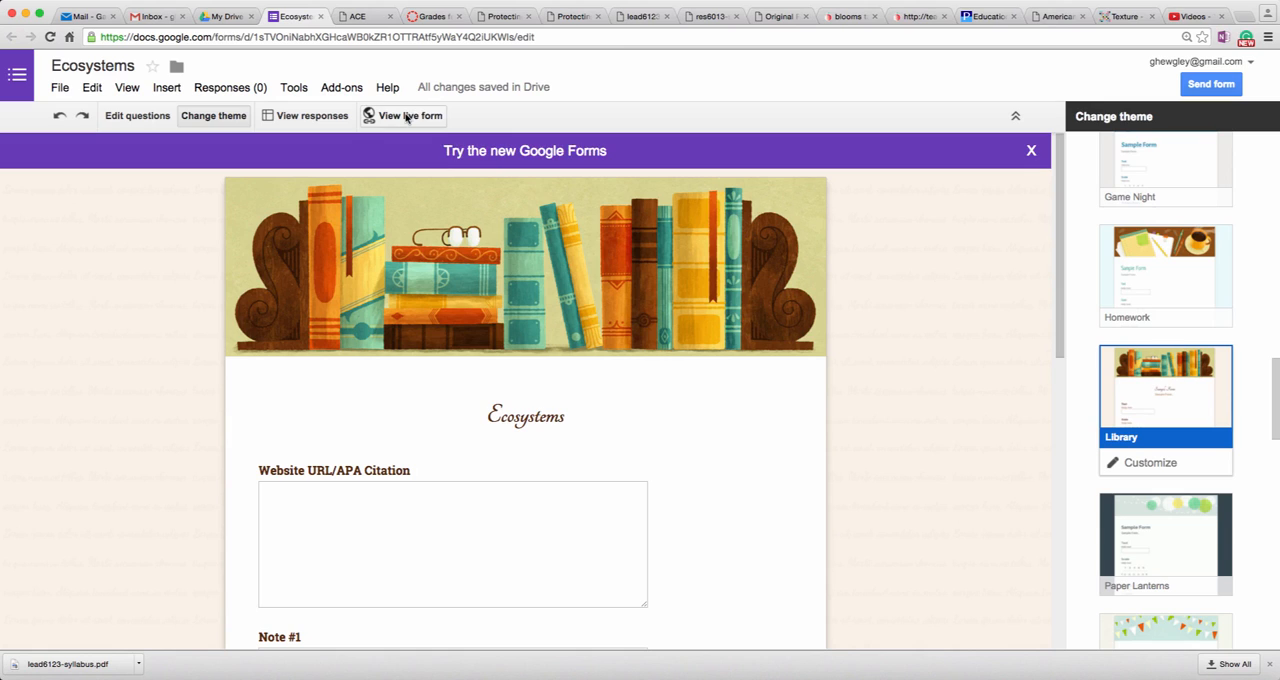
Step: Open the live Ecosystems form and enter google.com as the Website URL/APA Citation
click(407, 116)
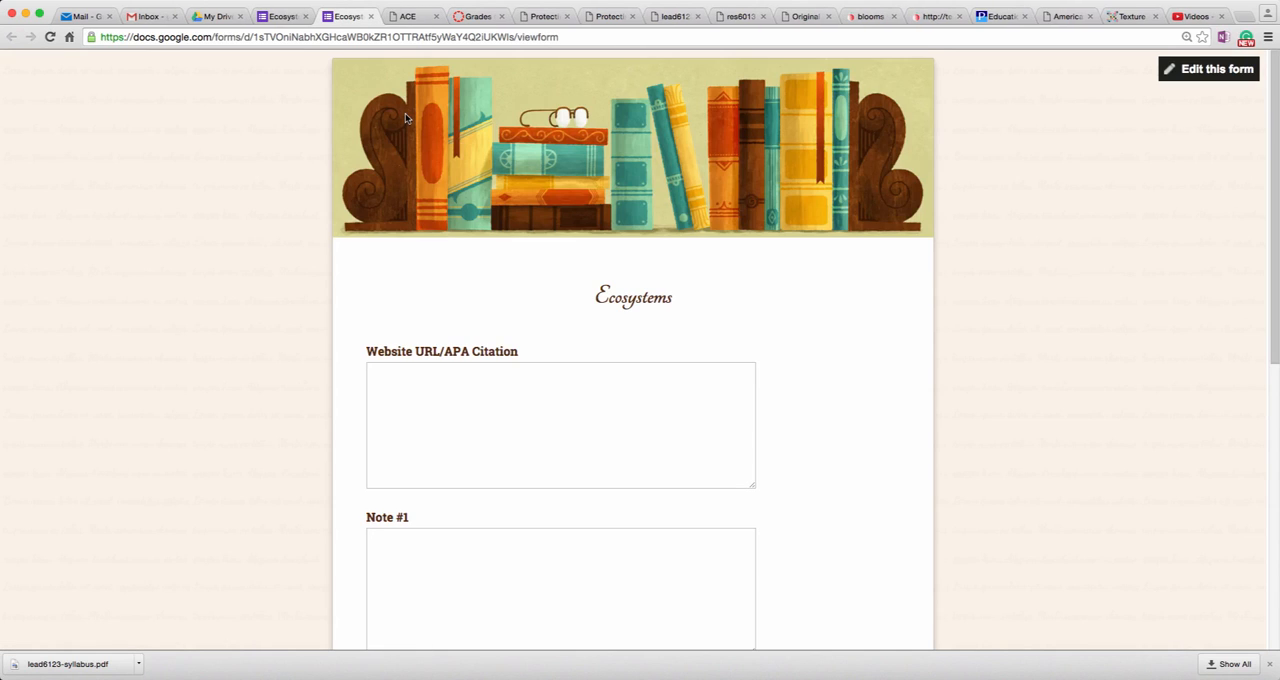
click(497, 399)
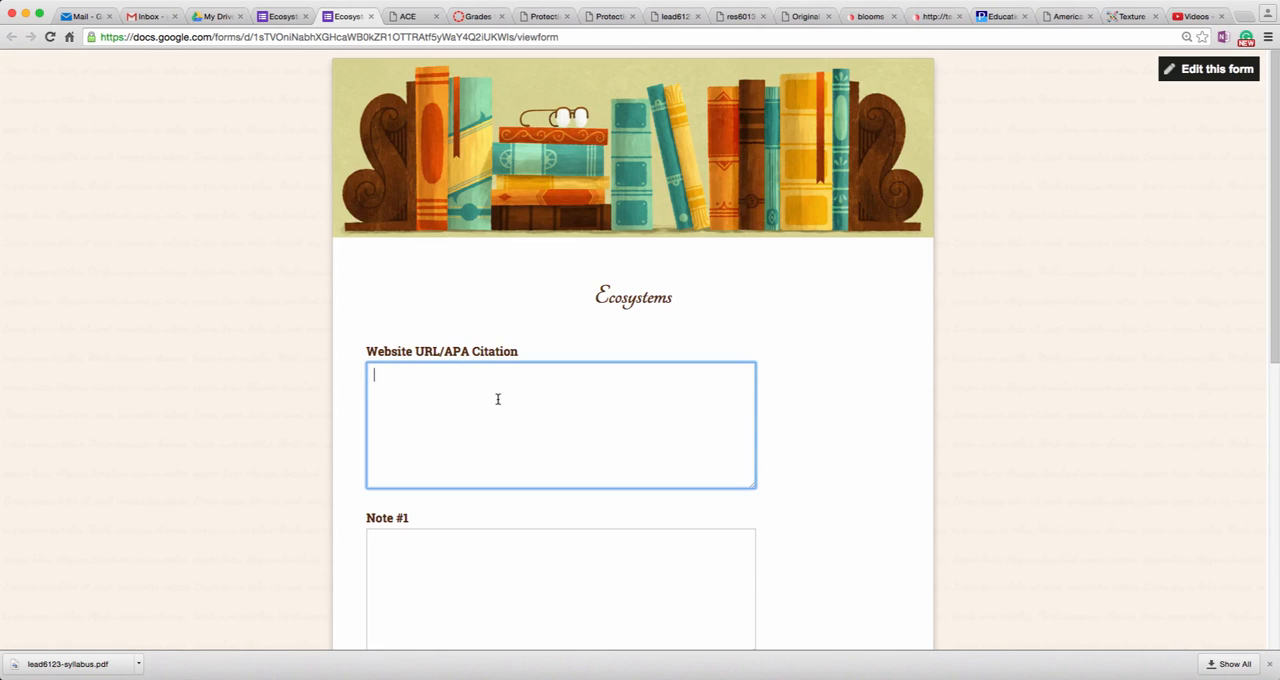
text(google.com)
Step: Answer Note #1 in the live form with "Ecosystems are vast and unique."
scroll(650, 499, down, 5)
click(621, 345)
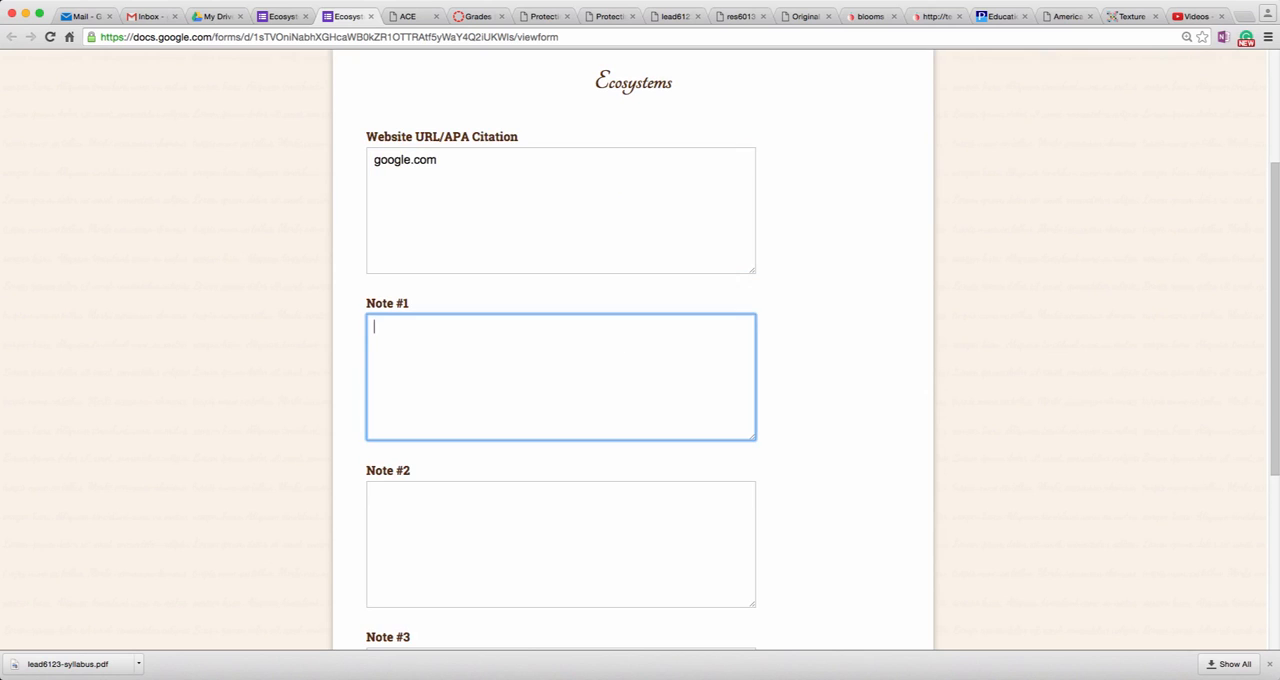
text(Ecosystems are vast)
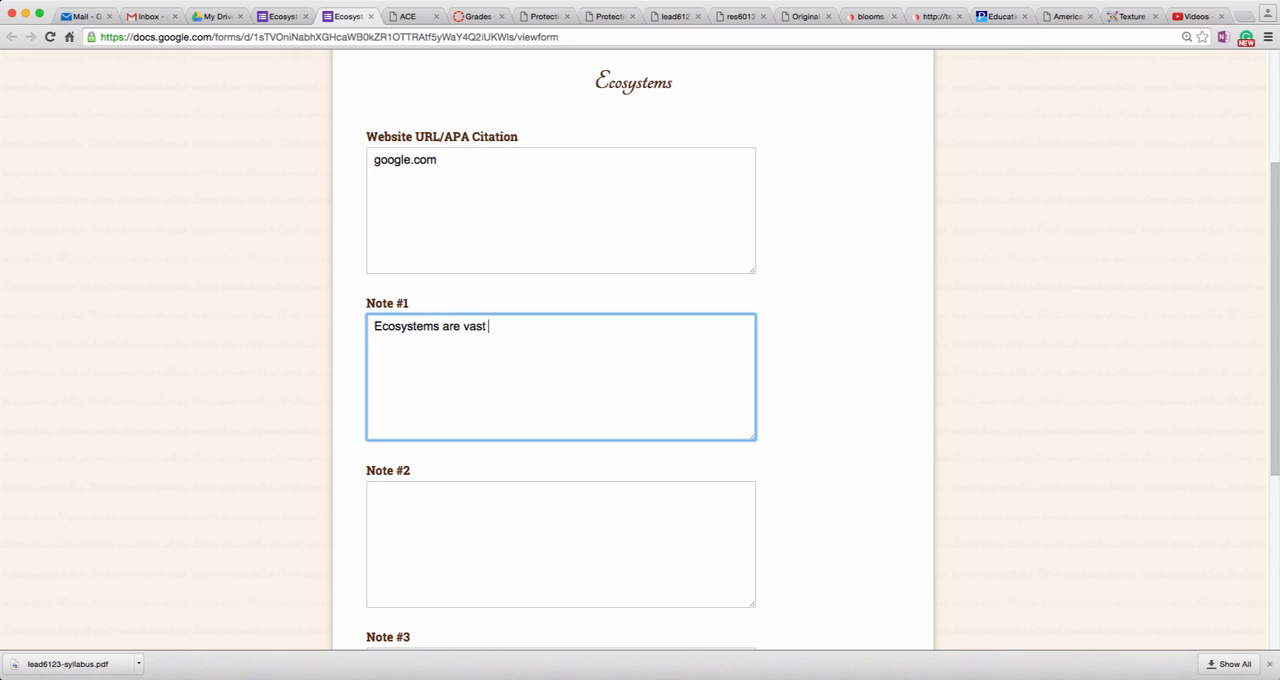
text( and unique.)
Step: Answer Note #2 in the live form with "There are lots of ecosystems"
click(642, 503)
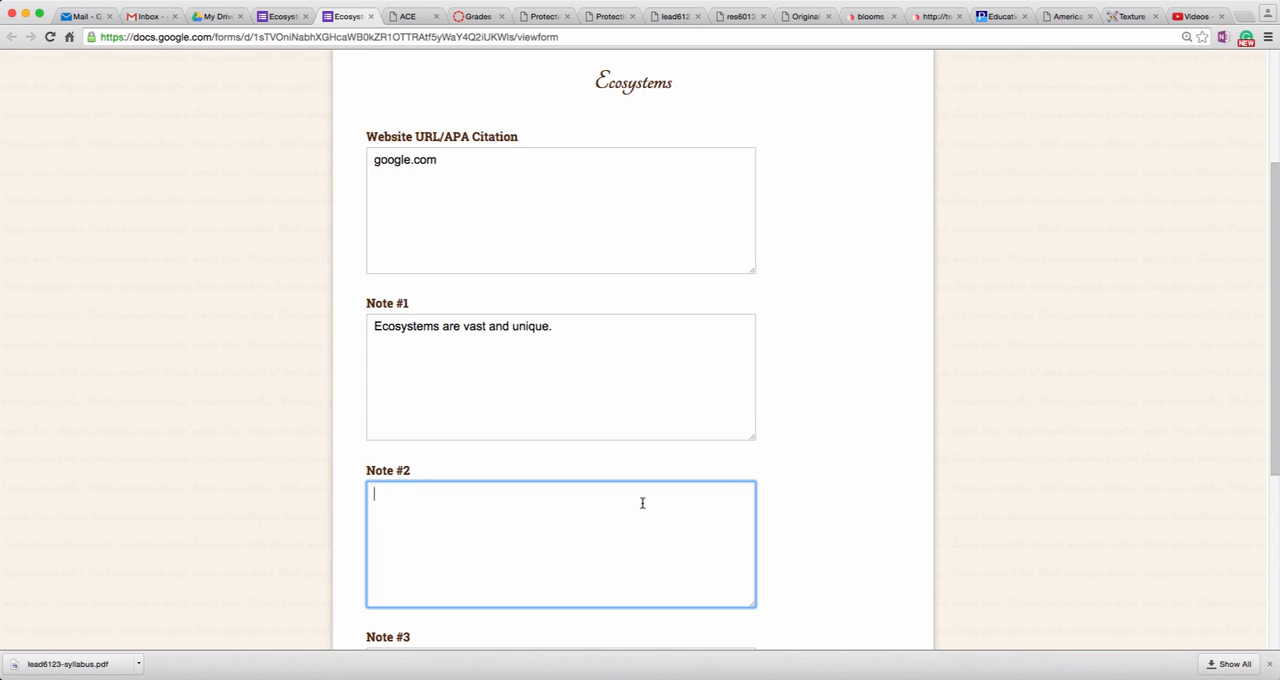
text(h)
text(her)
text(e are)
text( lots )
text(of ecosystemds)
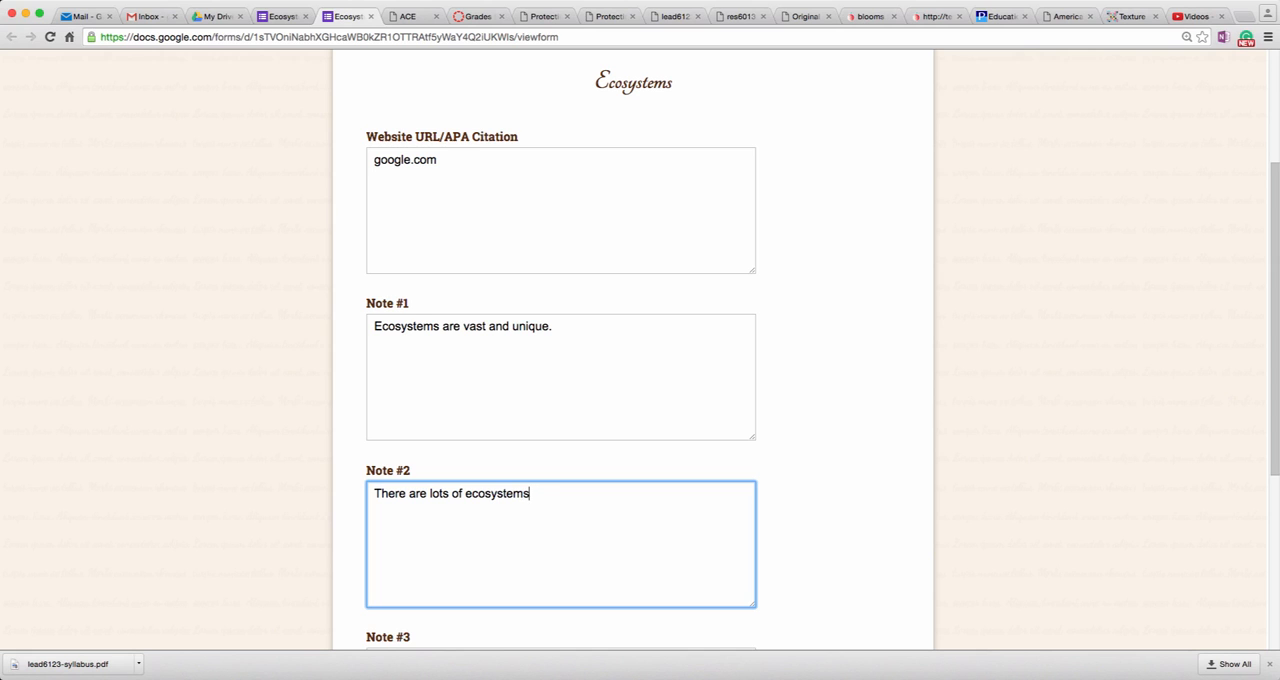
Step: Review the google.com answers and submit the response with Note #3 left blank
scroll(680, 432, down, 2)
scroll(714, 352, down, 3)
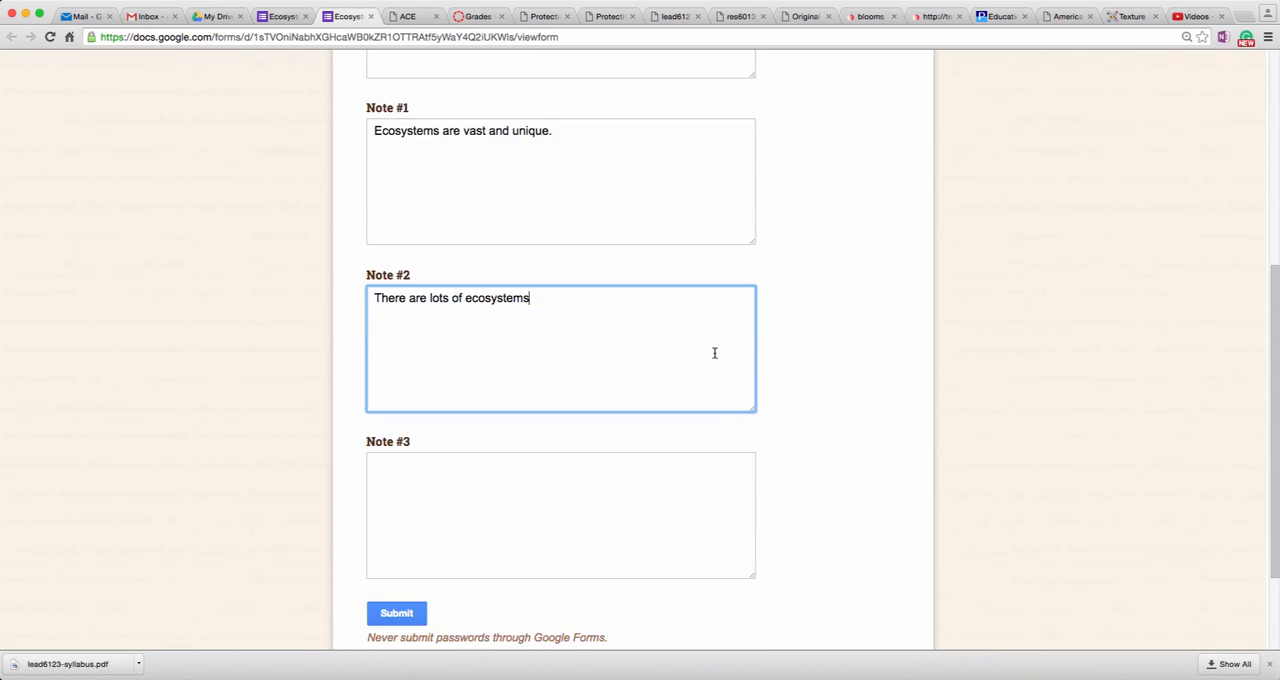
scroll(668, 322, up, 4)
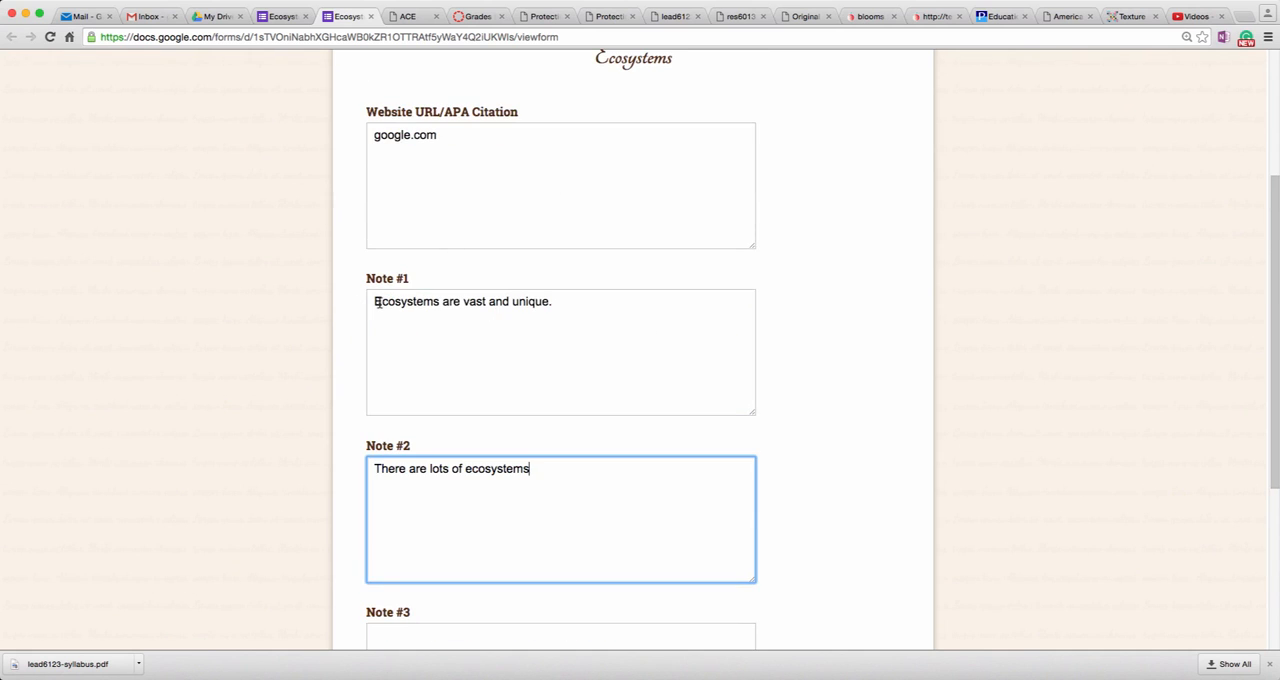
scroll(729, 306, down, 4)
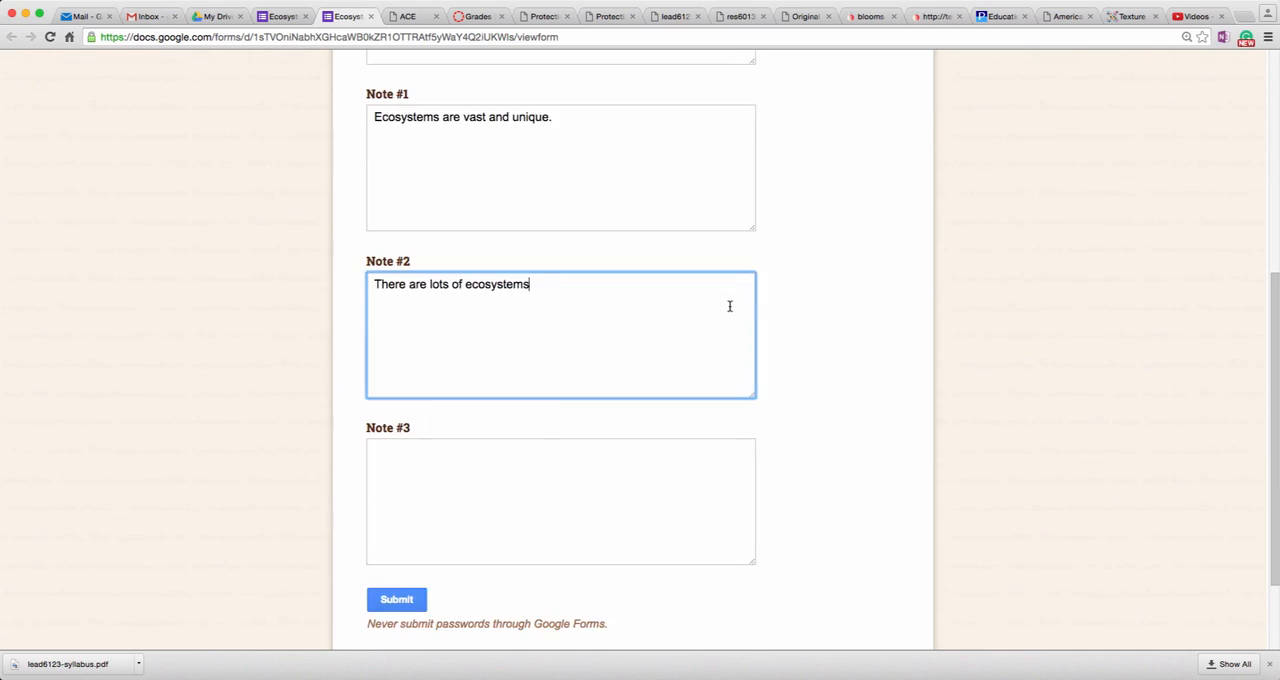
click(398, 598)
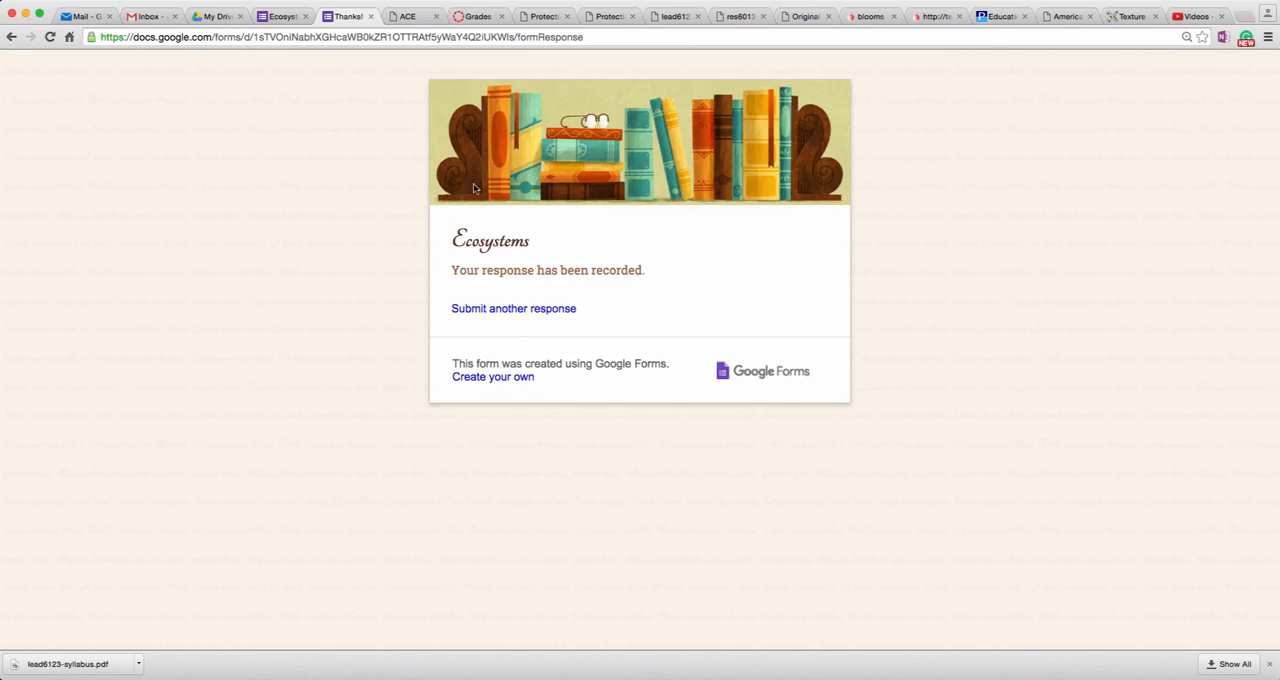
Step: Return to the form editor, open the responses spreadsheet and inspect the full Note #1 and Note #2 entries of the google.com response
click(265, 17)
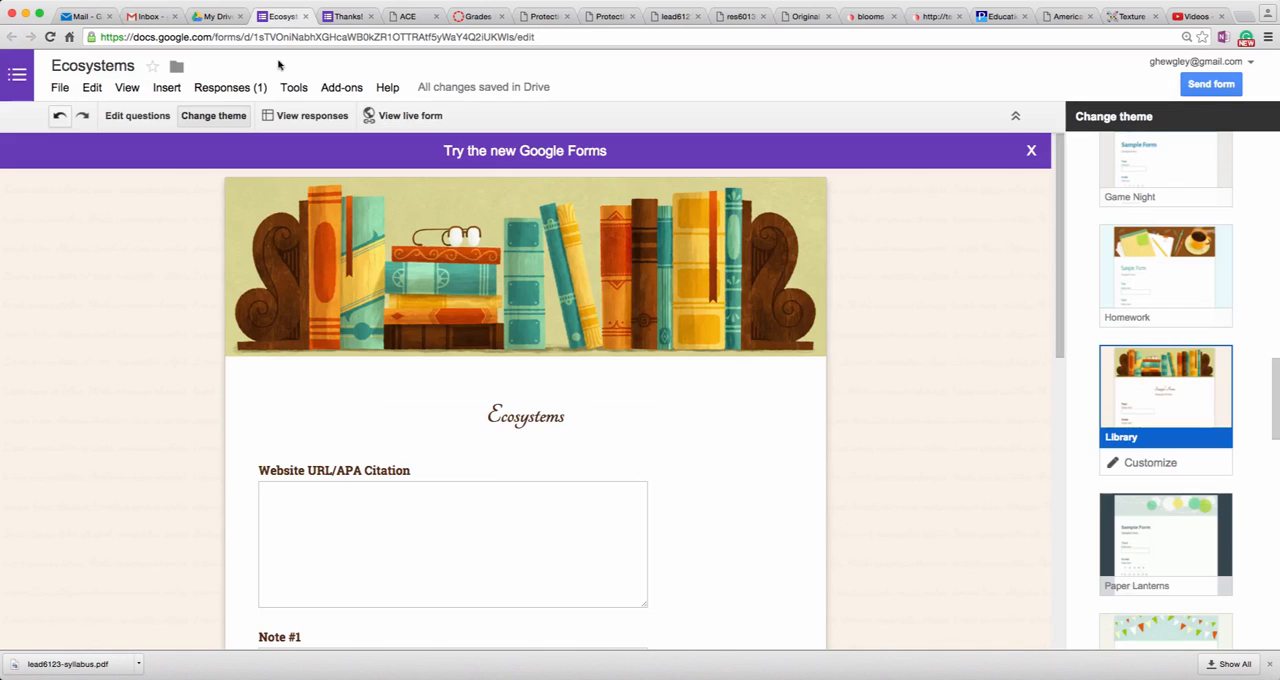
click(279, 117)
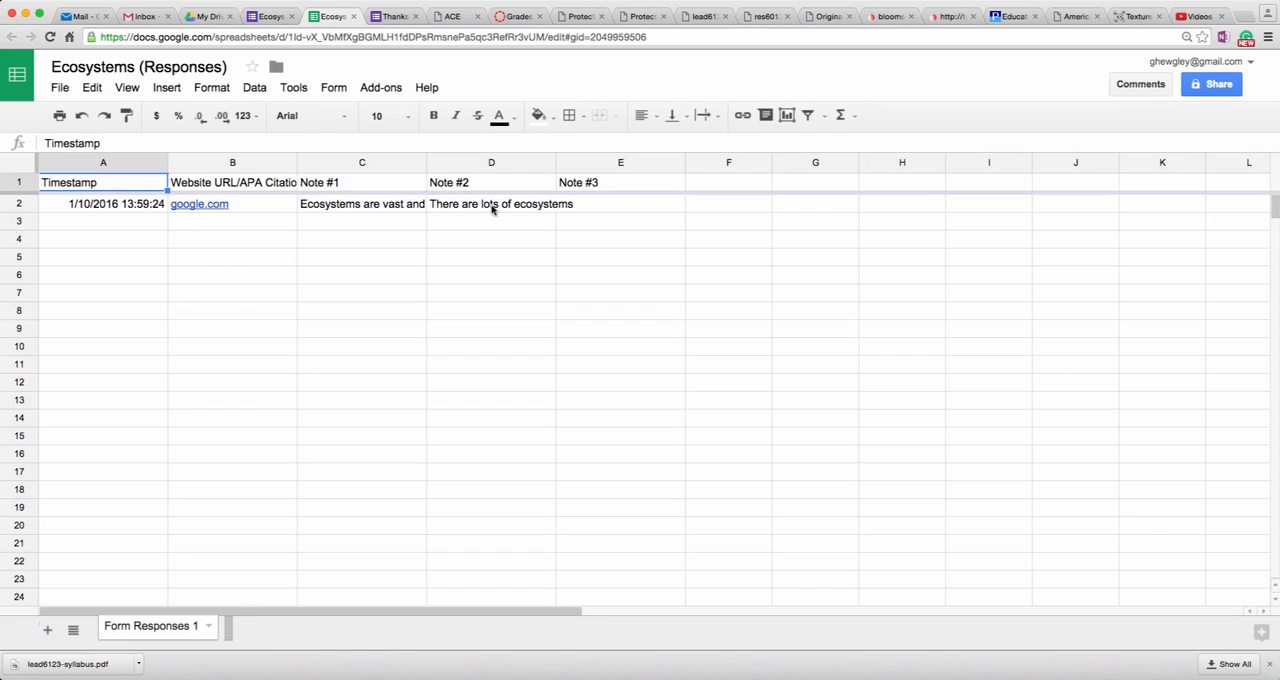
click(362, 210)
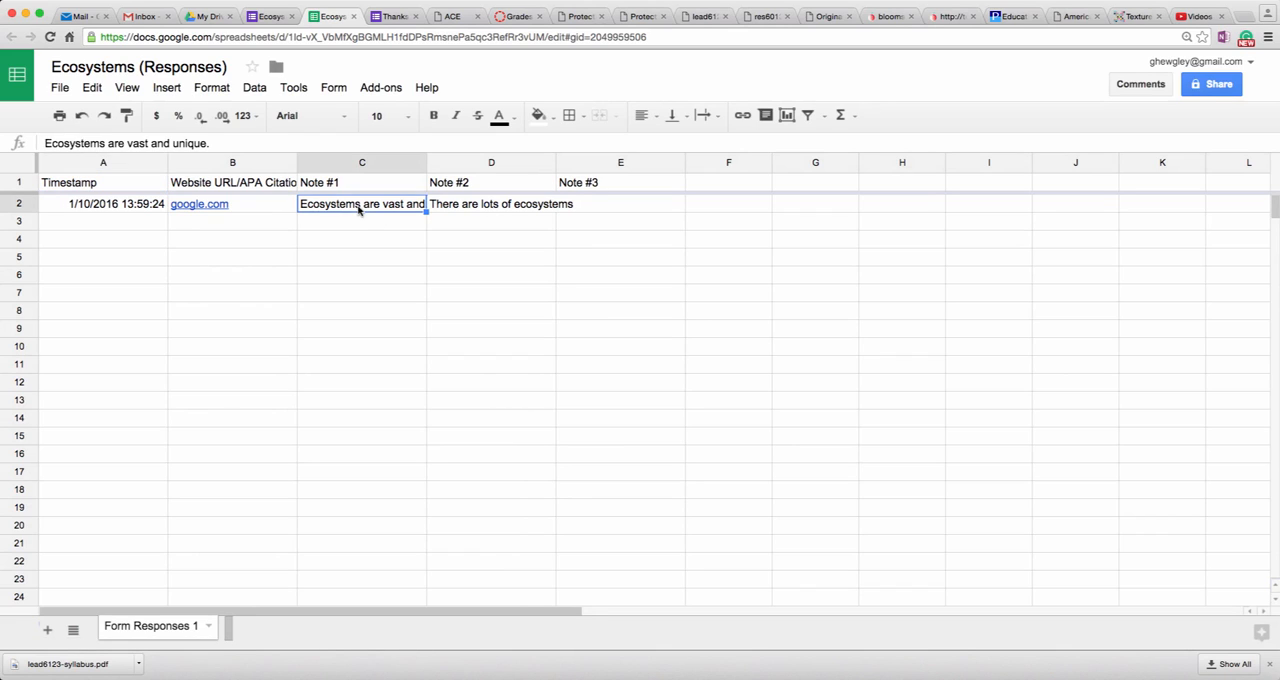
click(102, 142)
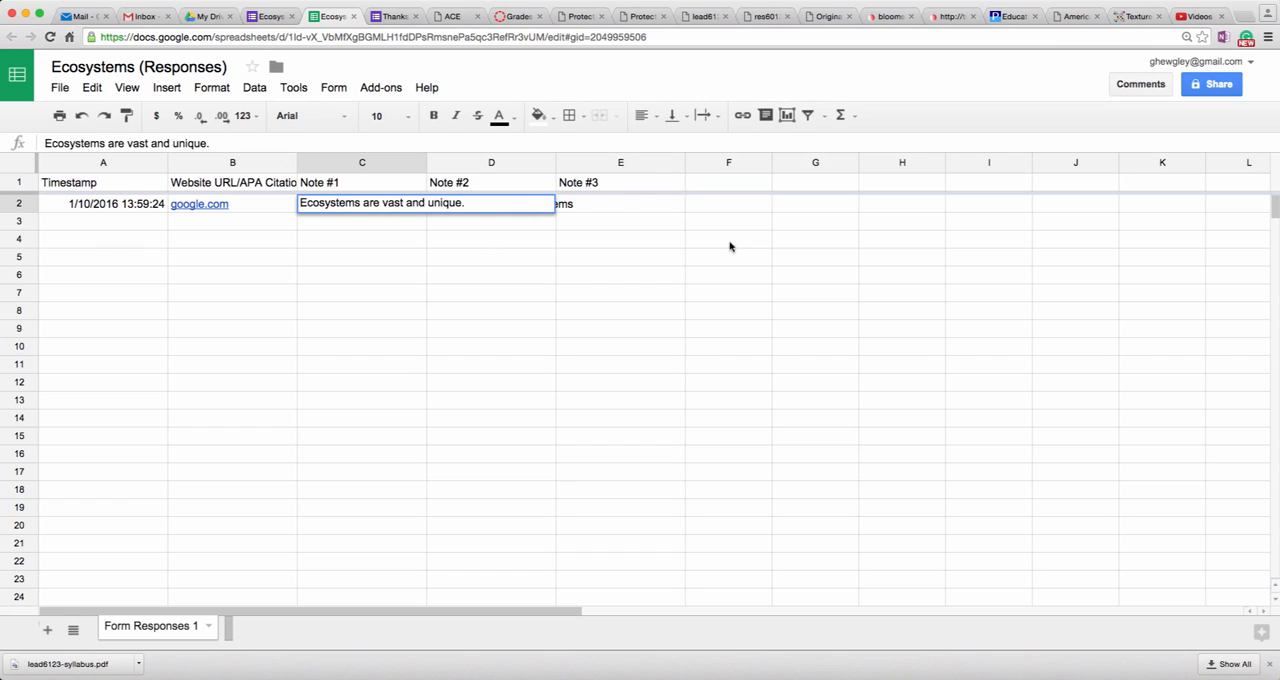
click(507, 190)
click(503, 205)
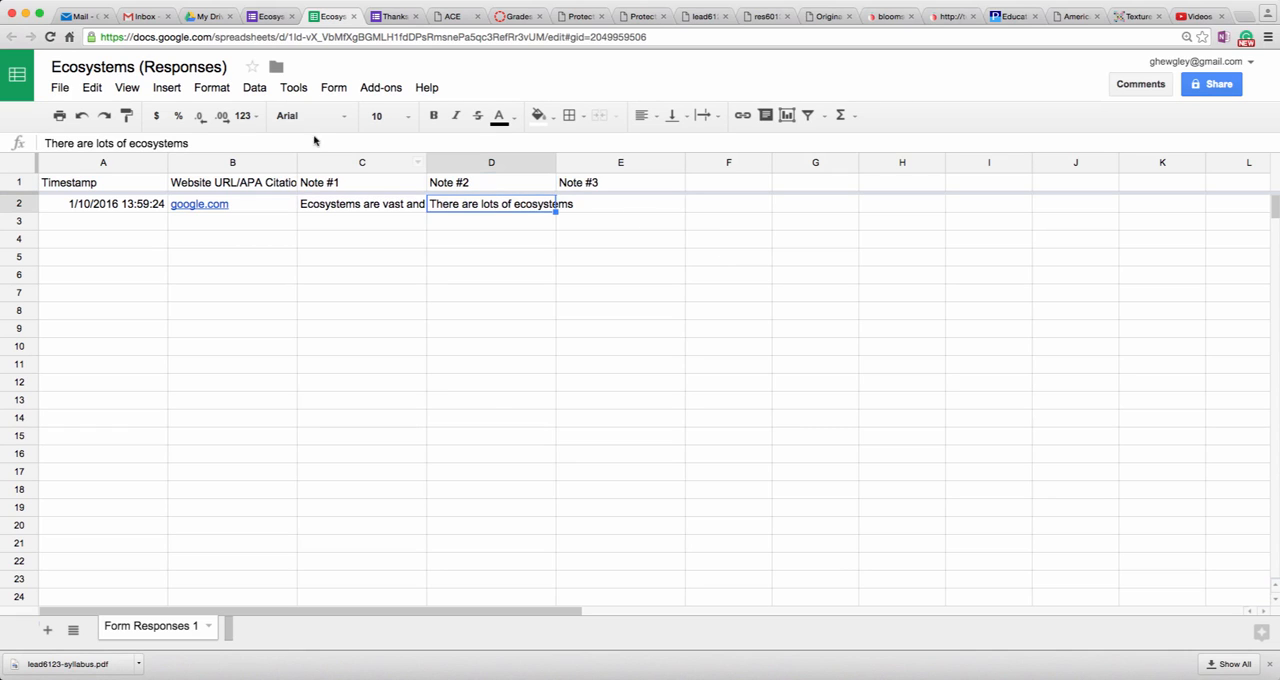
click(129, 142)
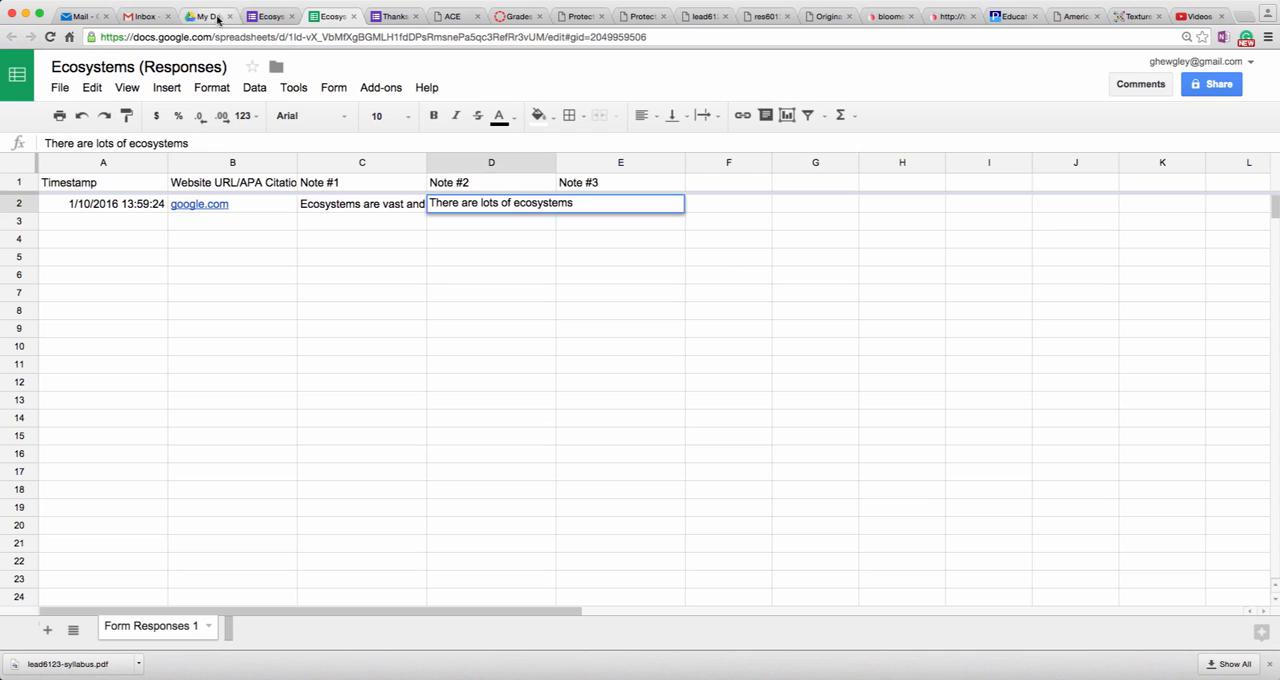
Step: Go back to the form editor, open the live form again and enter bing.com as the Website URL/APA Citation
click(268, 16)
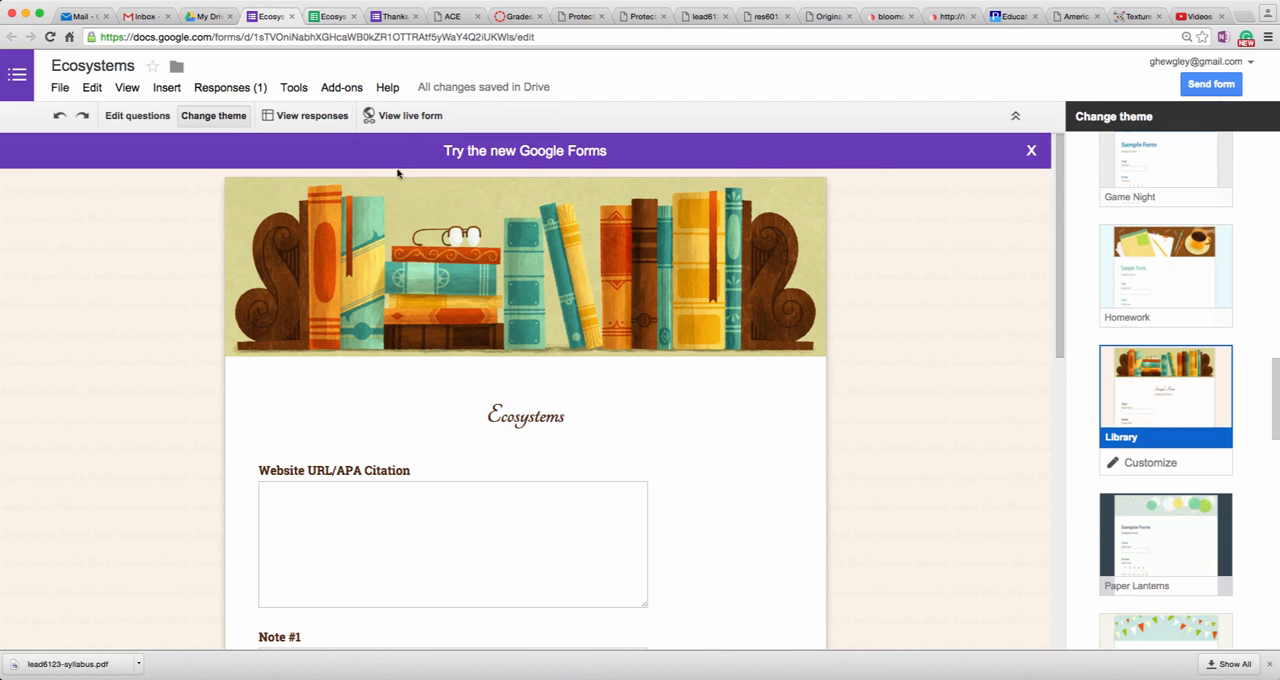
click(390, 116)
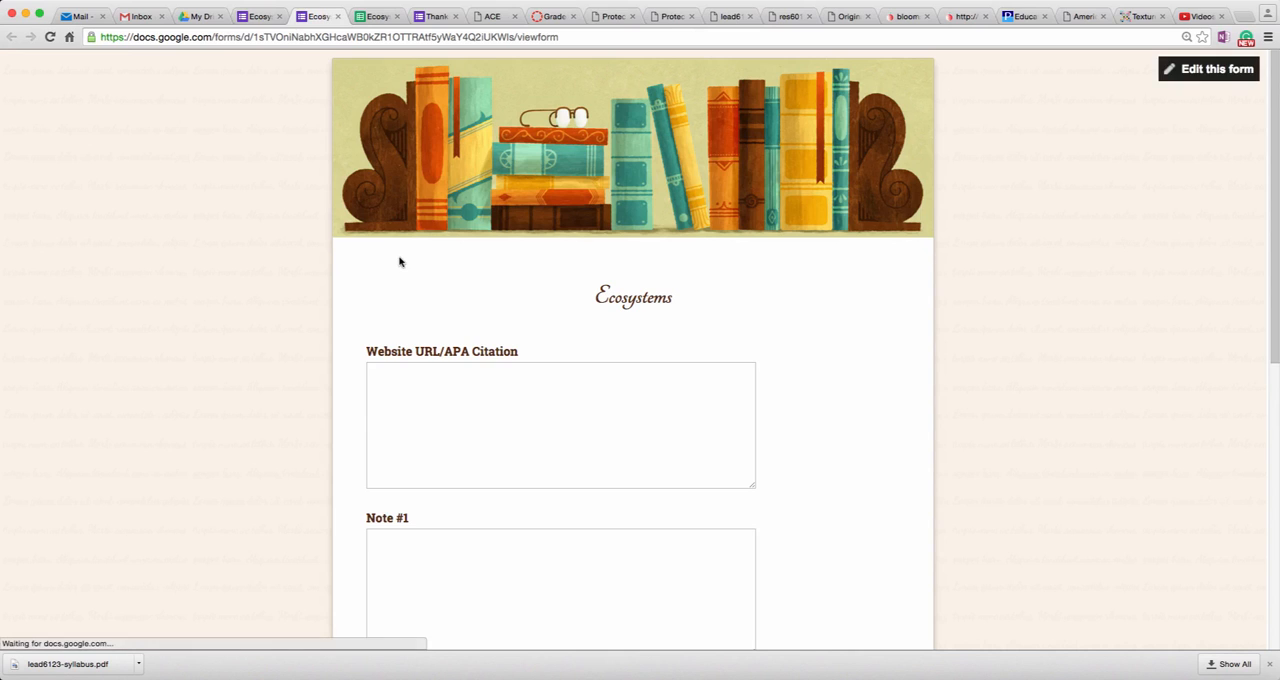
click(459, 384)
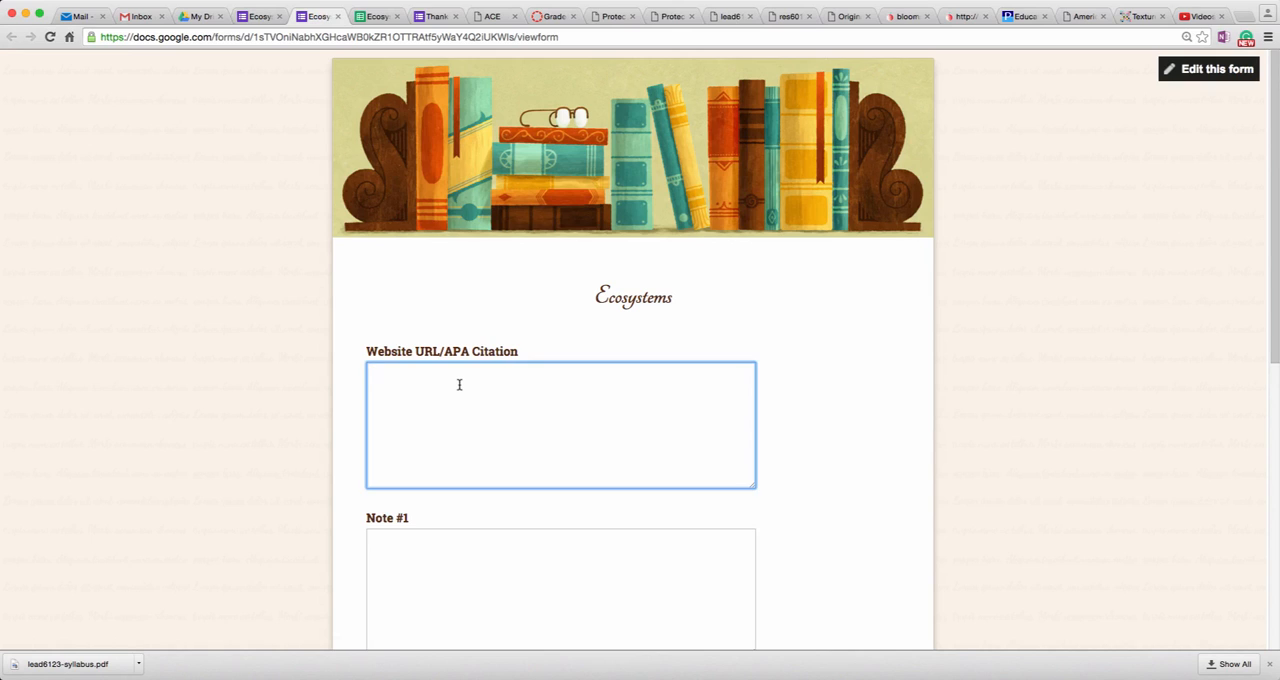
text(bing.com)
Step: Fill Note #1 with several short lines of random placeholder text and submit the bing.com response with the other notes blank
click(521, 558)
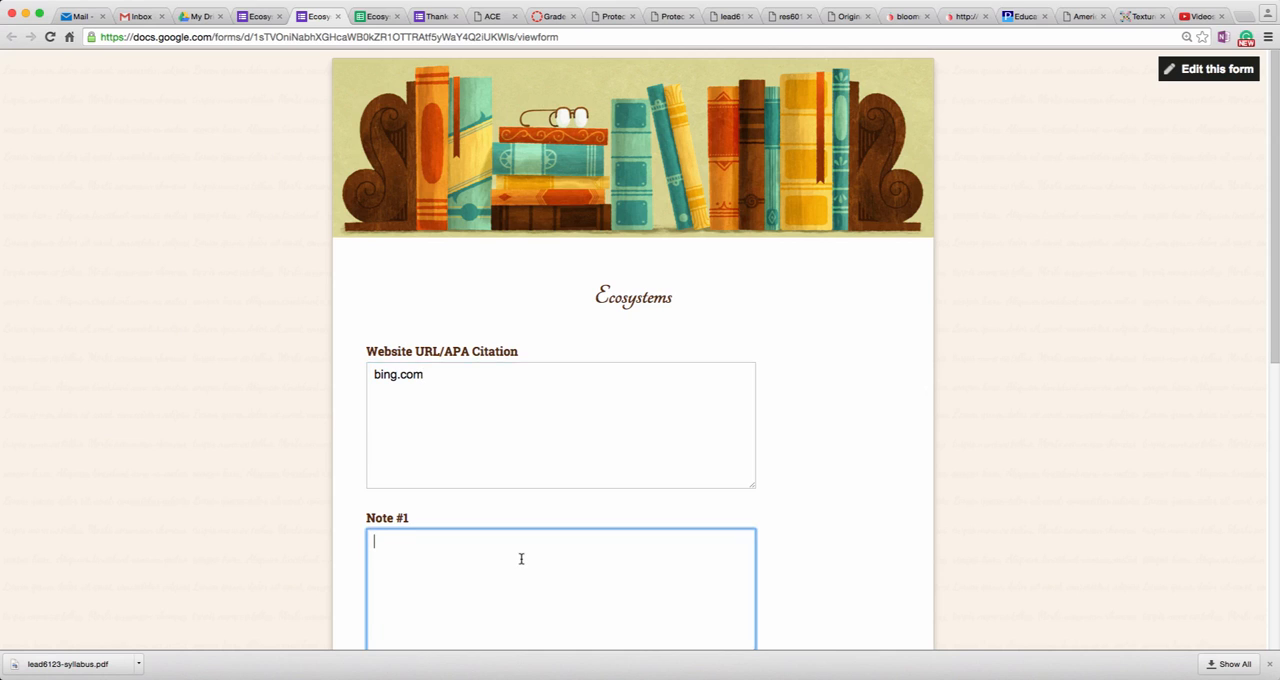
text(fg f dfsgdf g gg sh  f gfg)
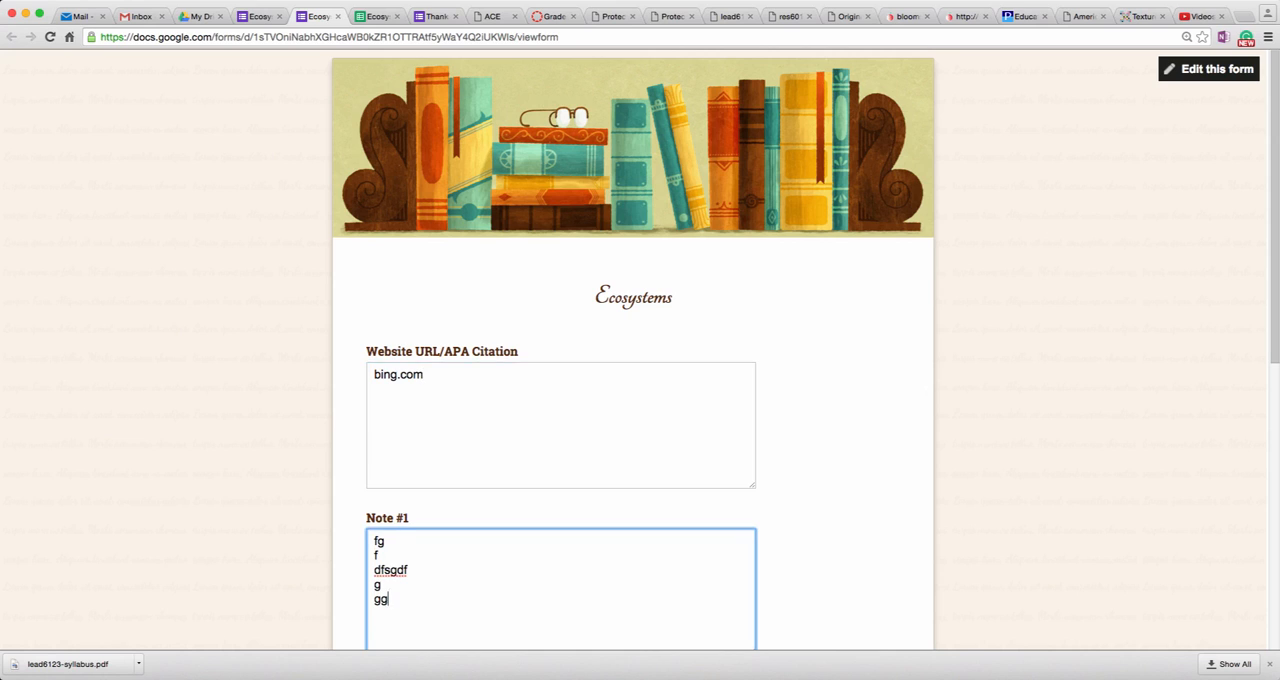
text(fgdfssfgfgfgdsdf)
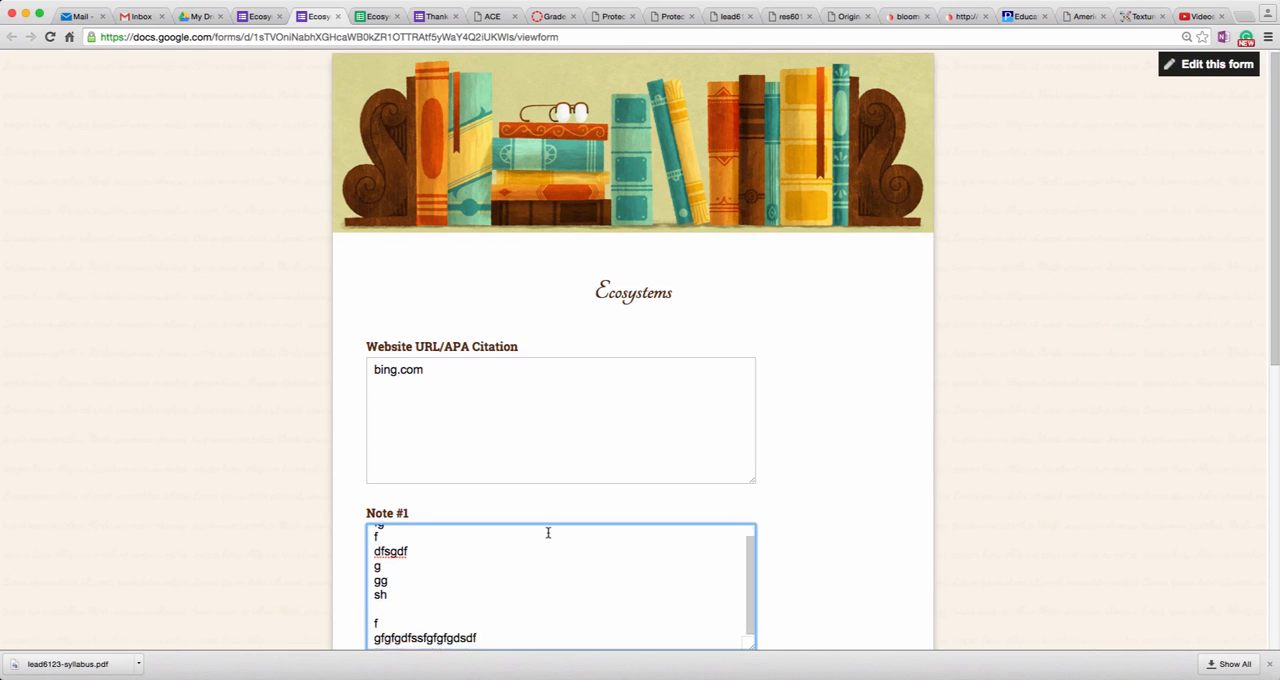
scroll(530, 520, down, 5)
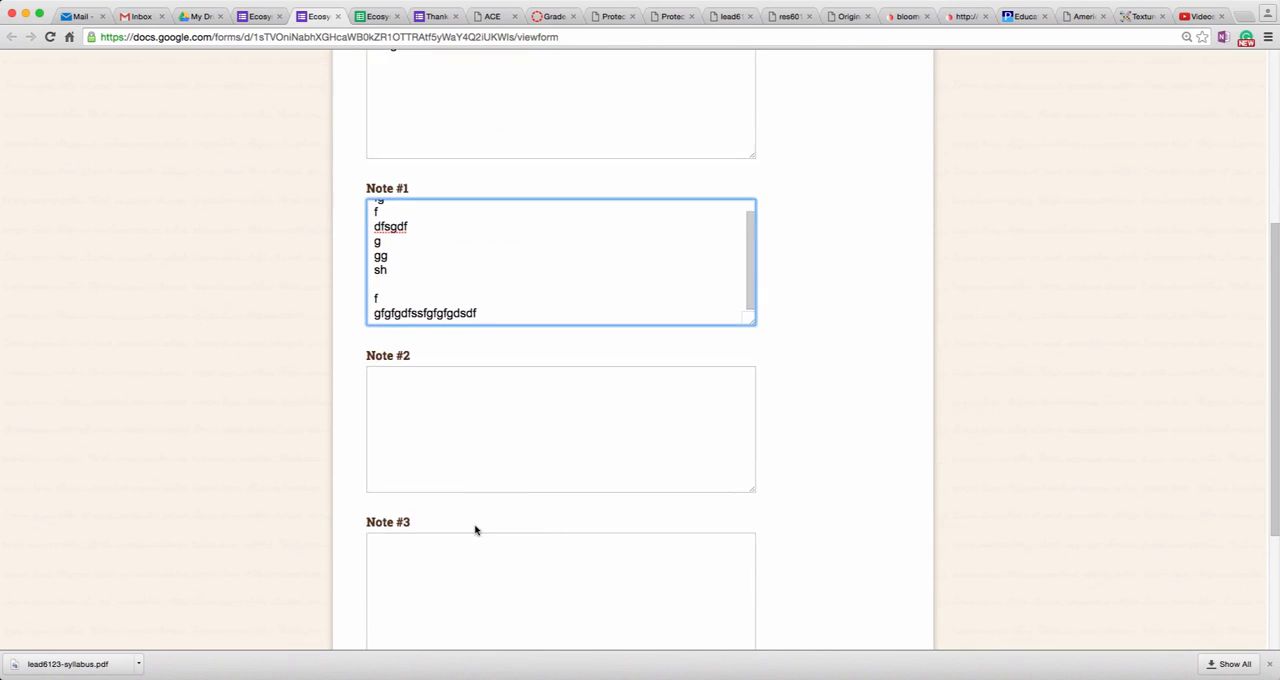
scroll(474, 528, down, 3)
click(420, 530)
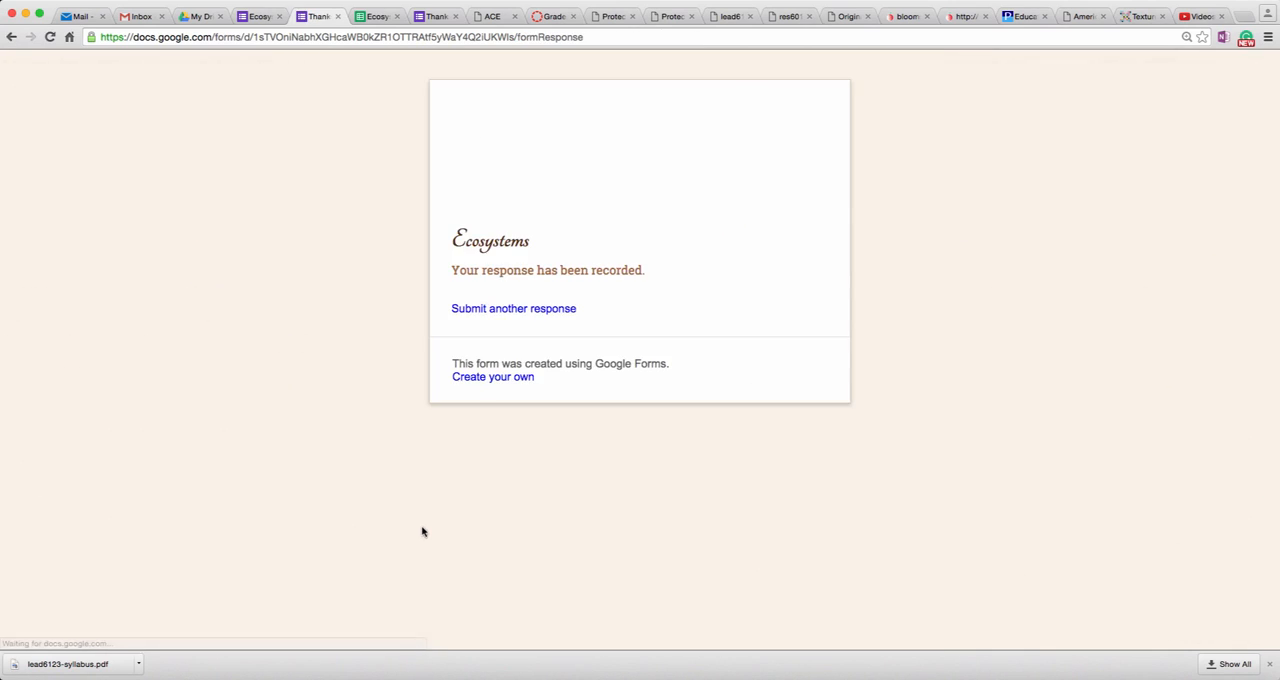
Step: Reopen the responses spreadsheet from the form editor and inspect the Note #1 entries of the google.com and bing.com responses
click(262, 16)
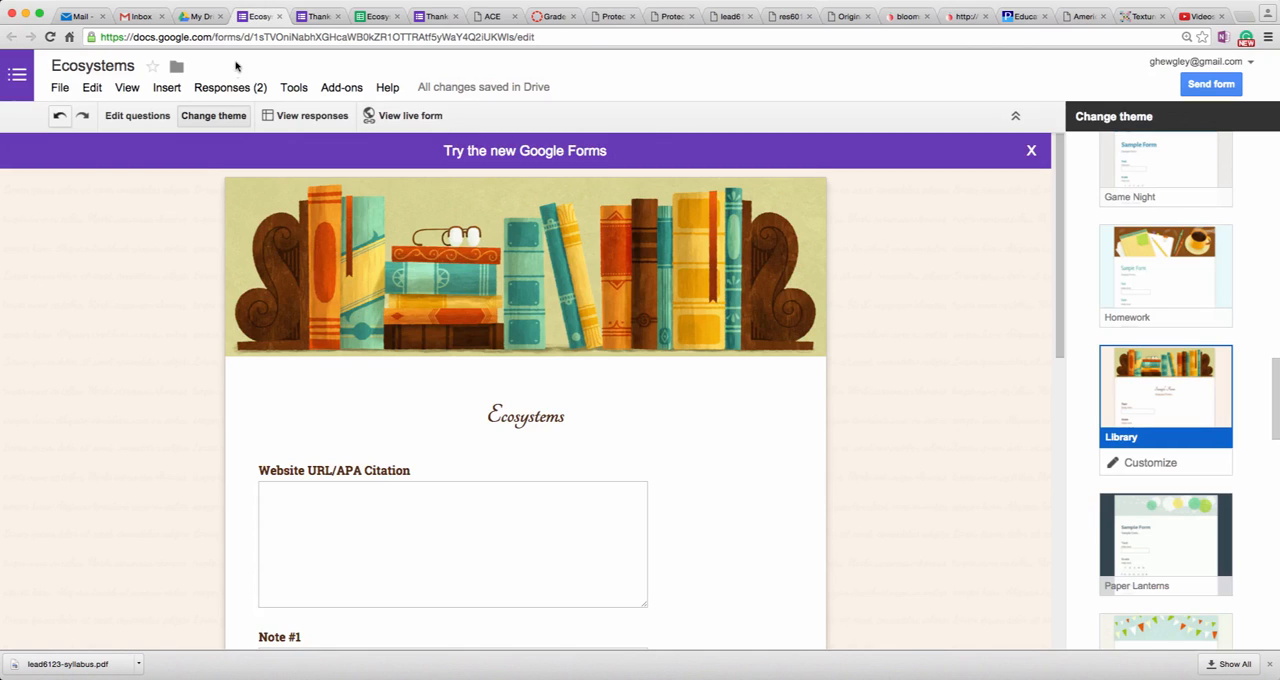
click(287, 120)
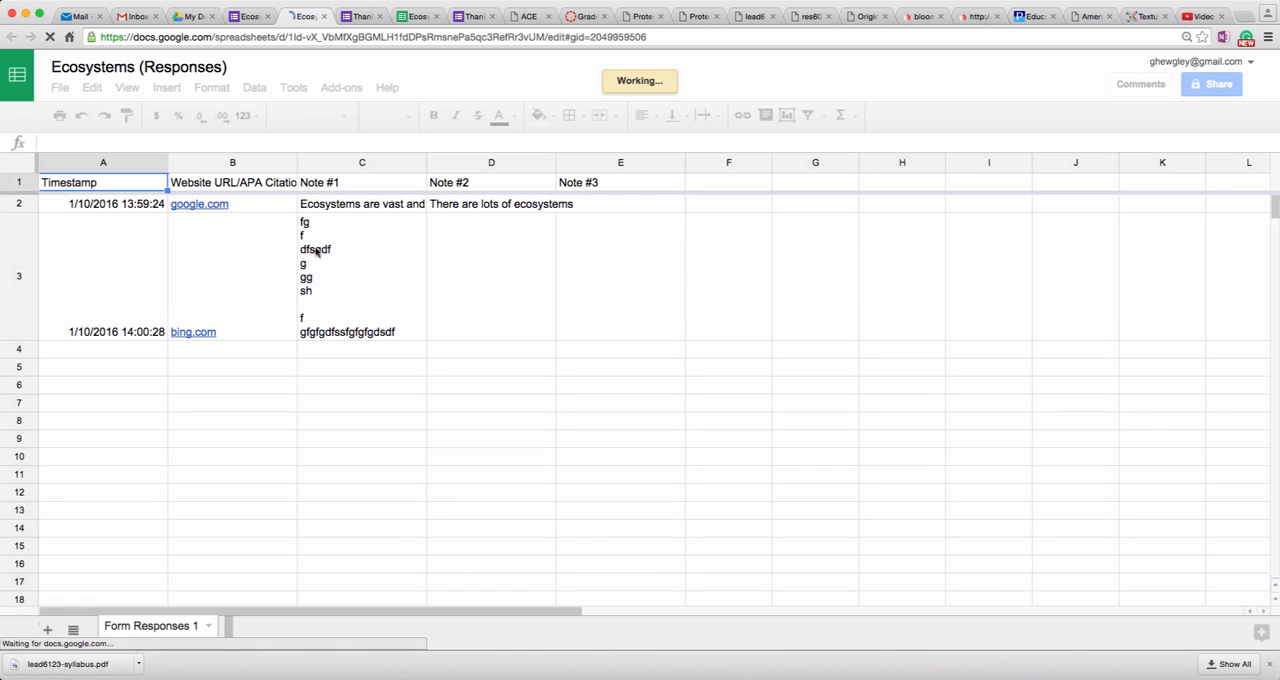
click(321, 228)
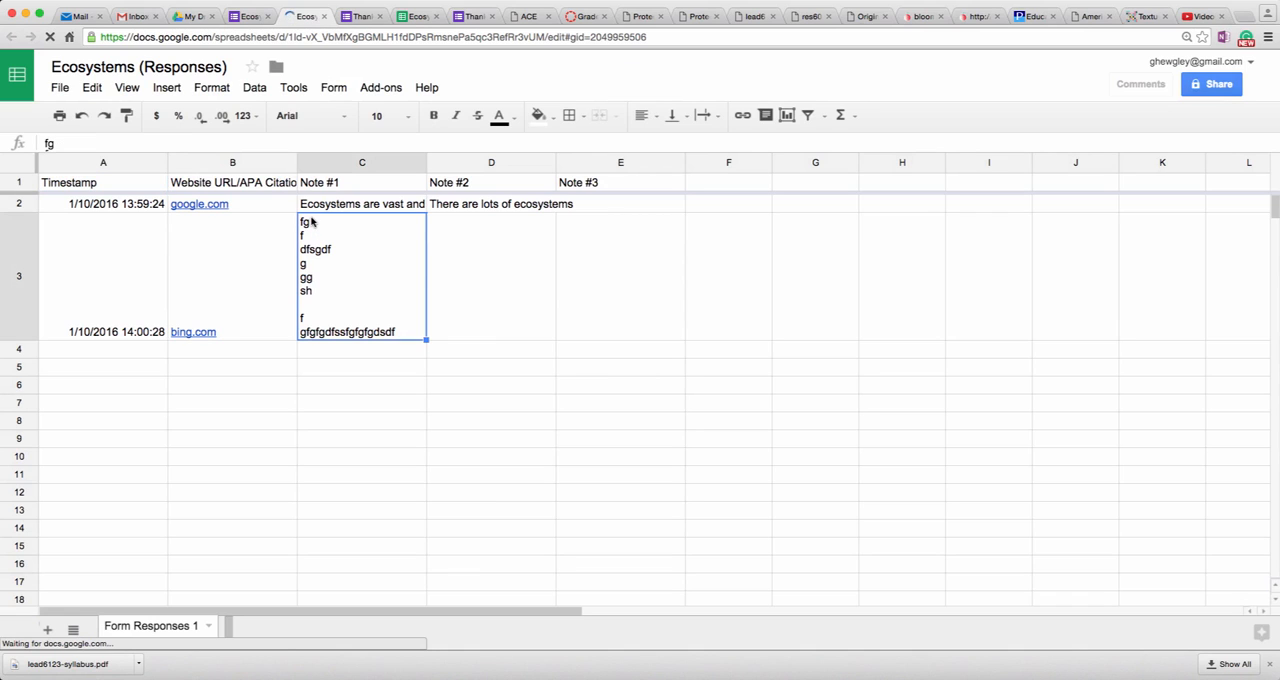
click(152, 142)
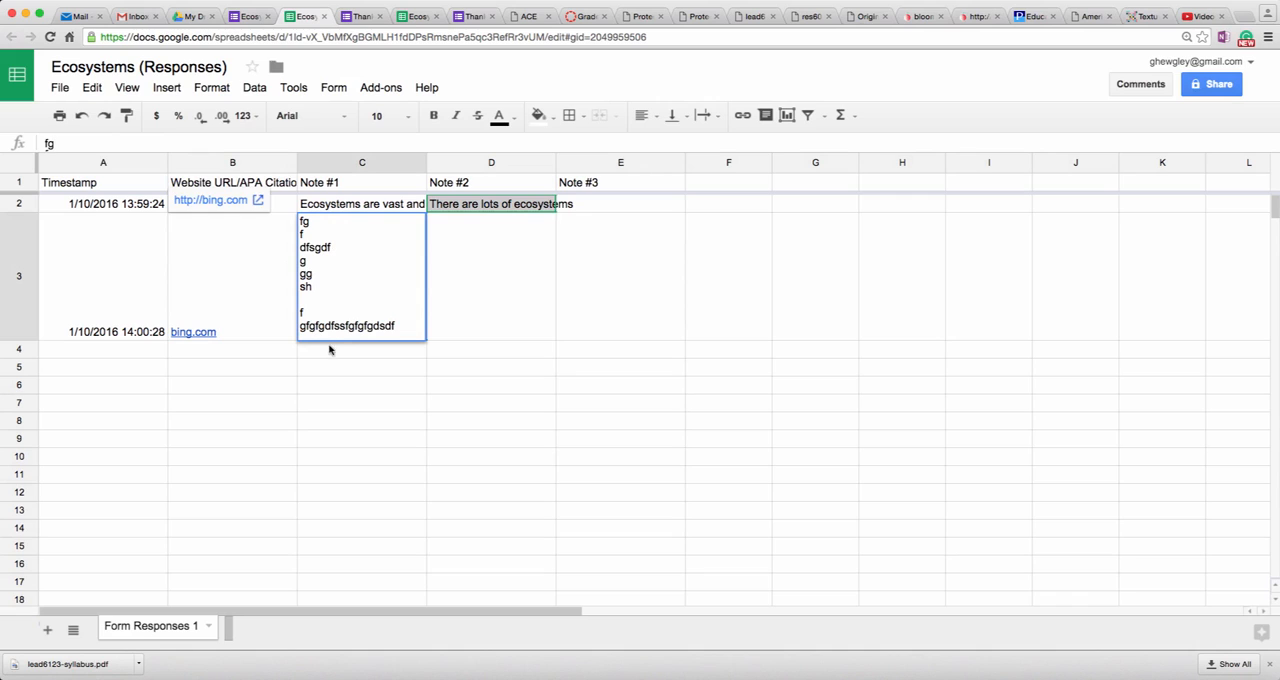
click(460, 285)
click(343, 205)
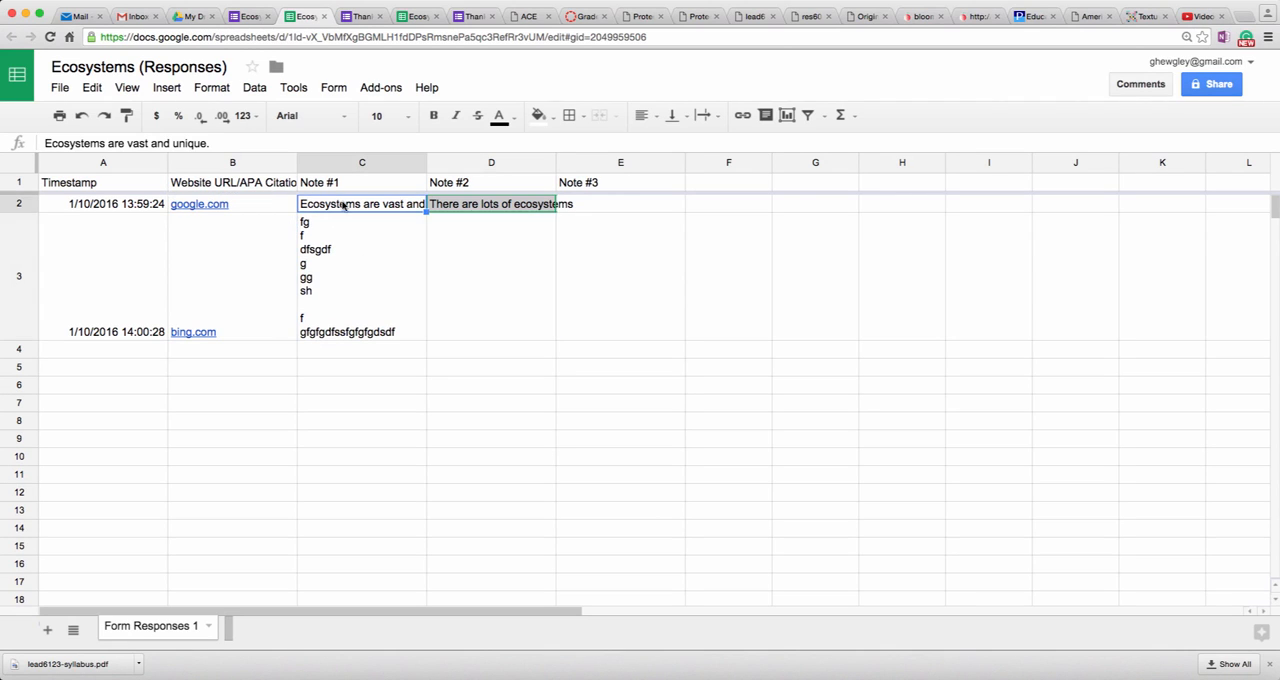
click(208, 143)
click(346, 306)
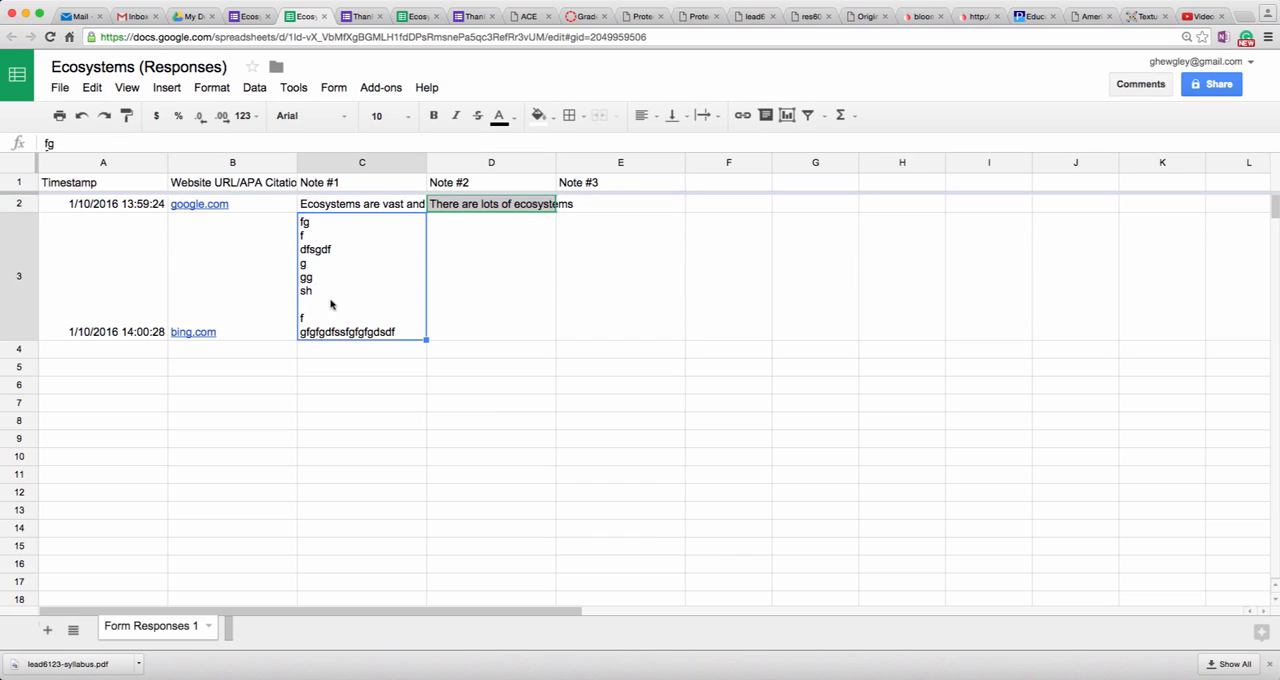
click(231, 143)
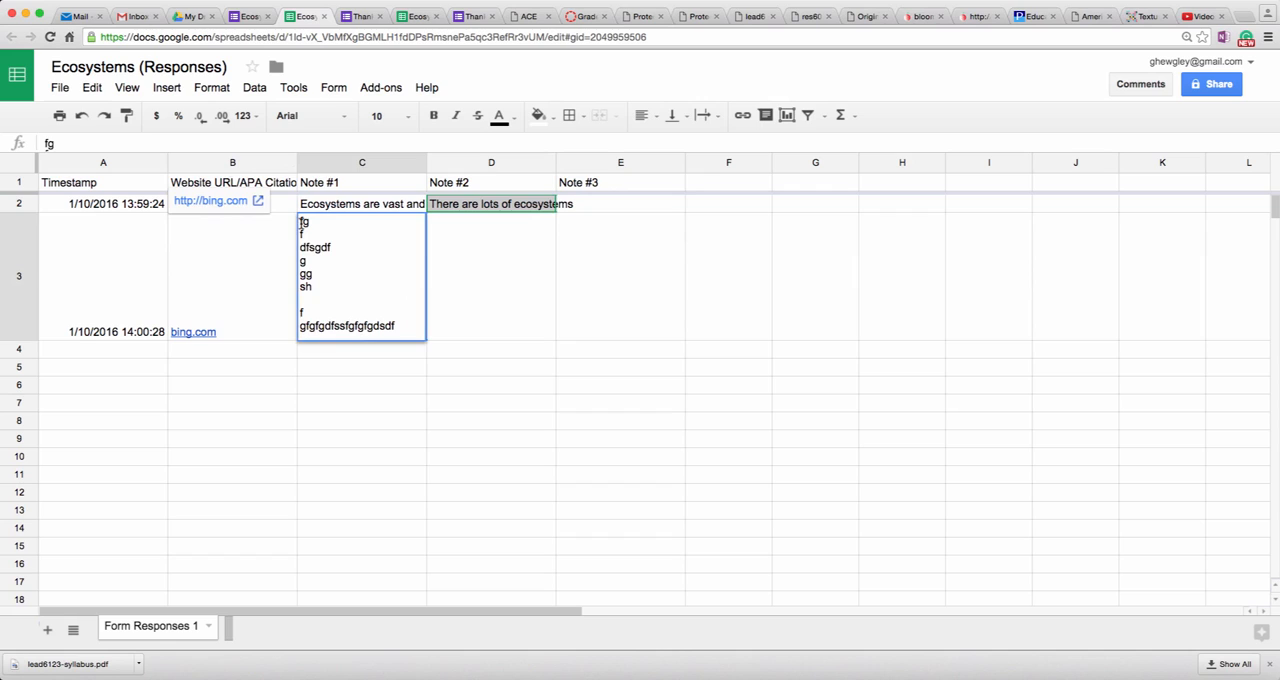
Step: Close the bing.com Note #1 entry and preview the google.com and bing.com links in the Website URL/APA Citation column
click(597, 410)
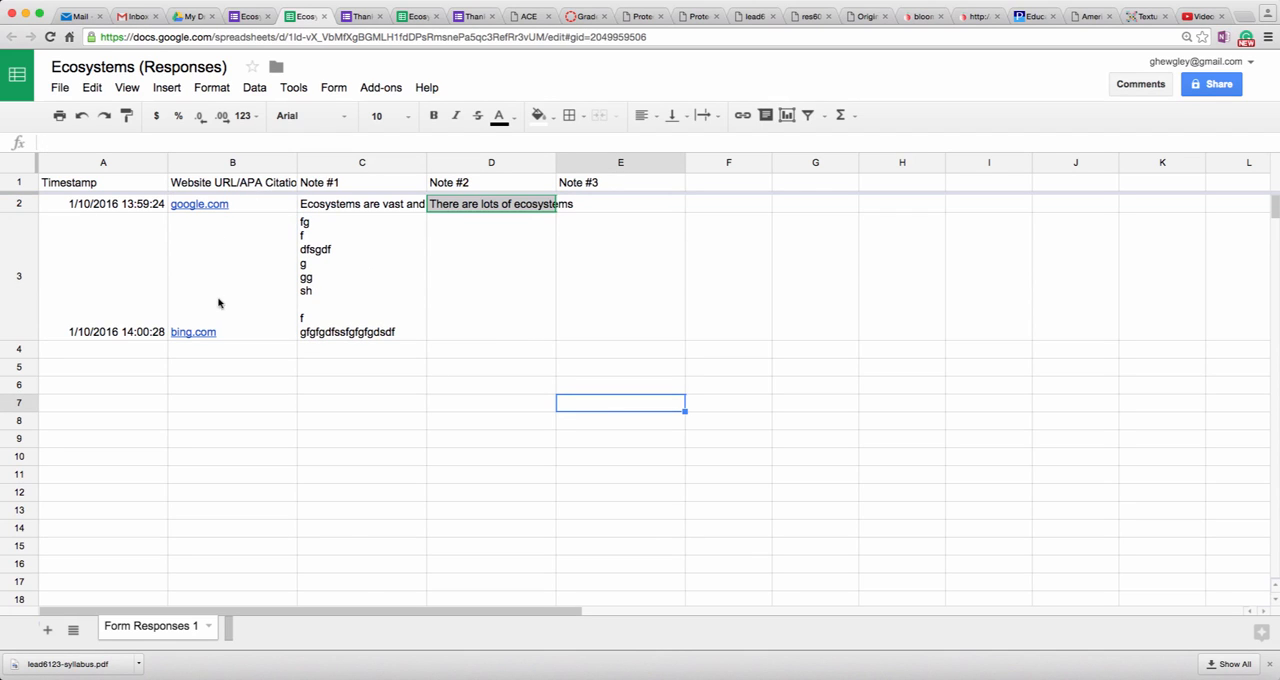
mouse_move(223, 212)
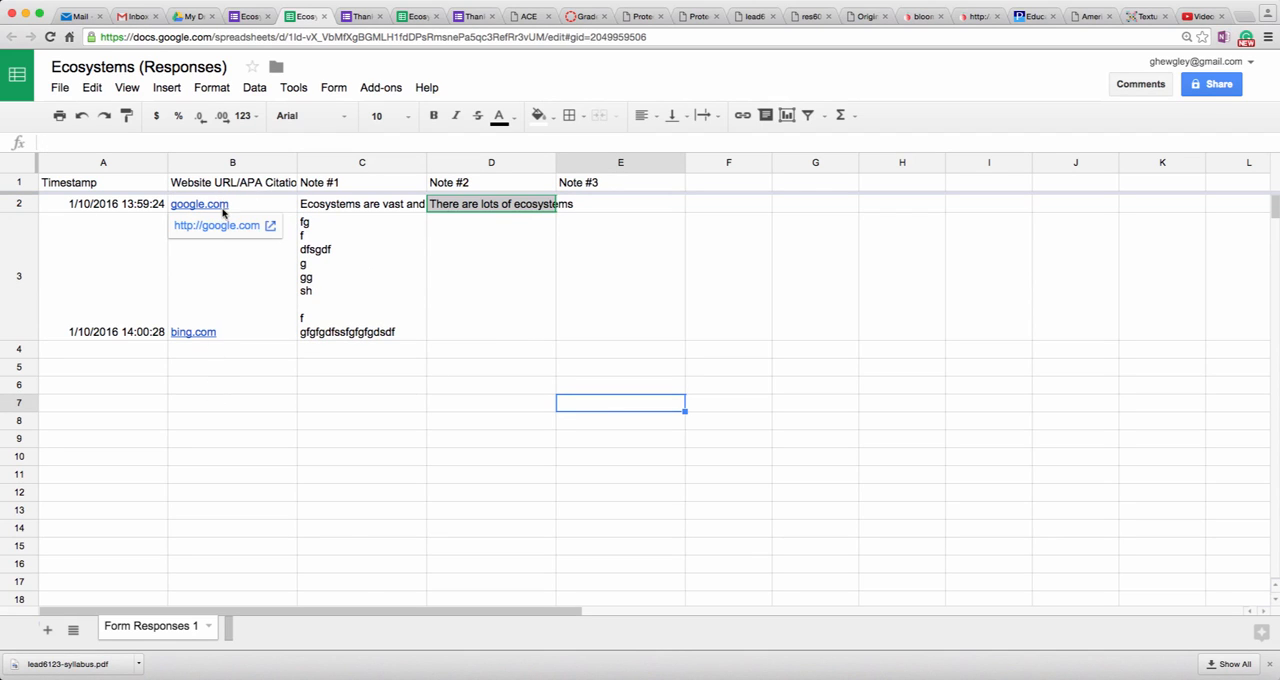
mouse_move(200, 329)
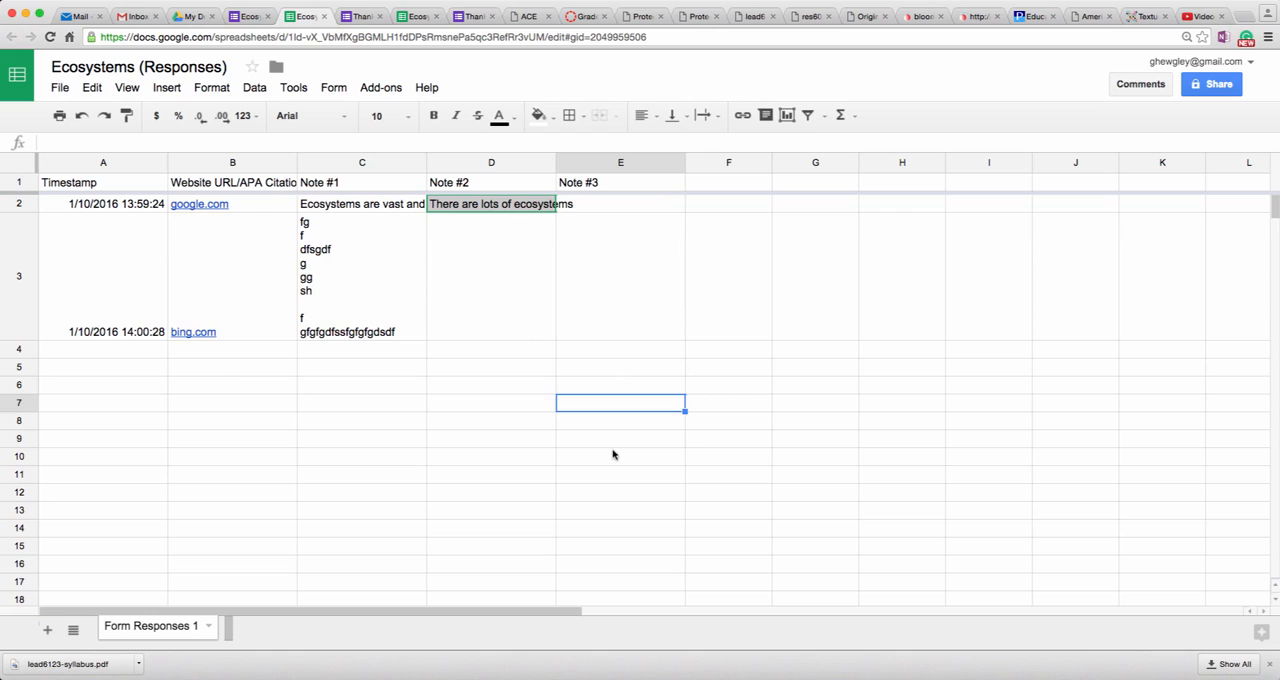
Step: Compare the Note #1 entries of both responses and highlight the whole Note #1 text of the bing.com response
click(383, 322)
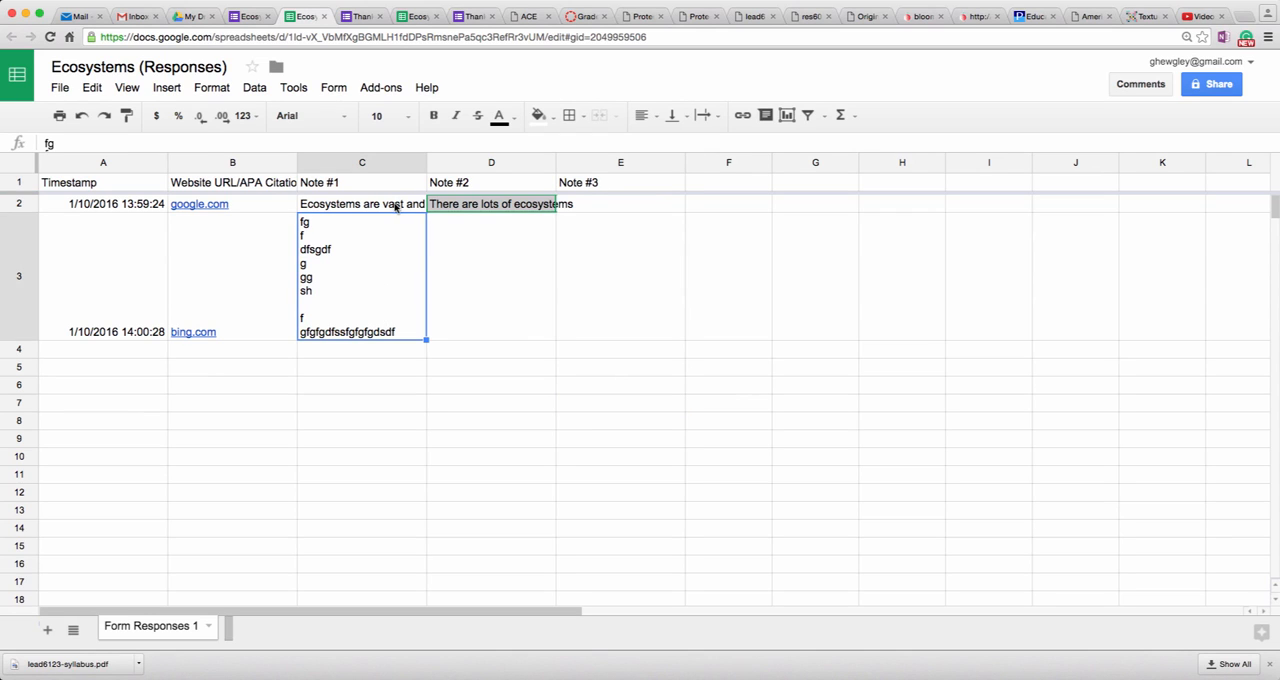
click(395, 207)
click(302, 224)
click(116, 141)
drag(300, 221, 420, 337)
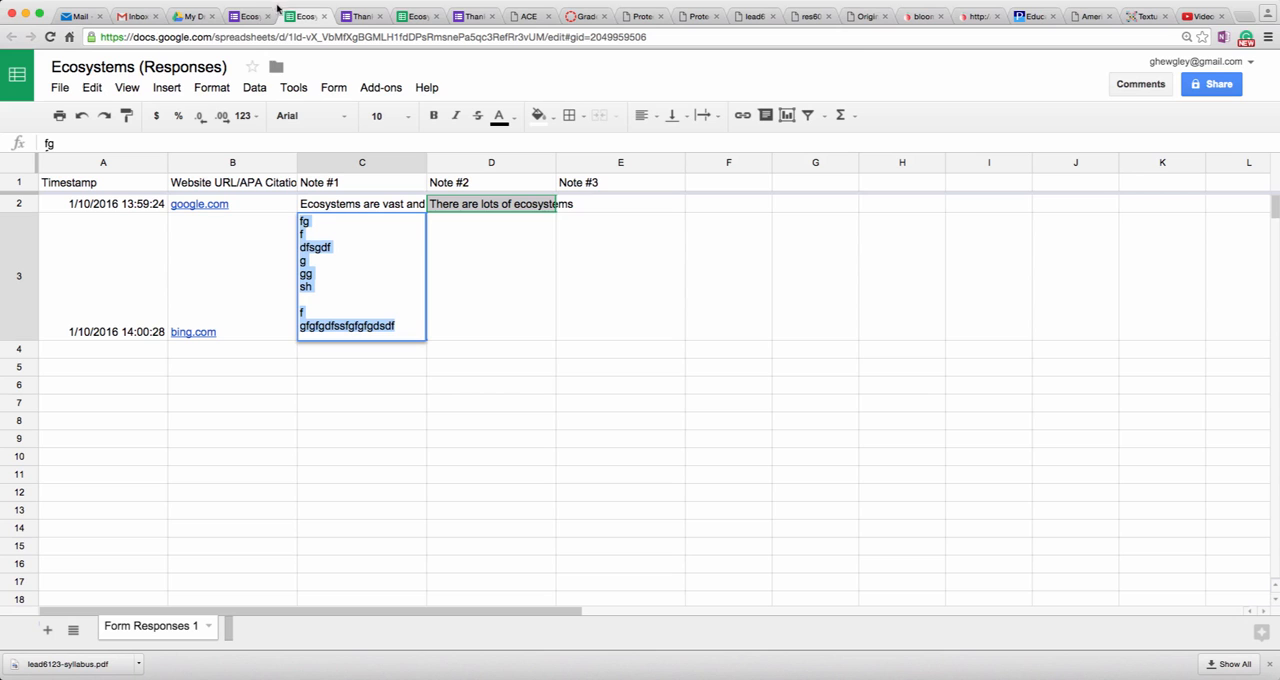
Step: Switch to the form editor, look over the Ecosystems form and response files in My Drive, and return to the editor
click(253, 18)
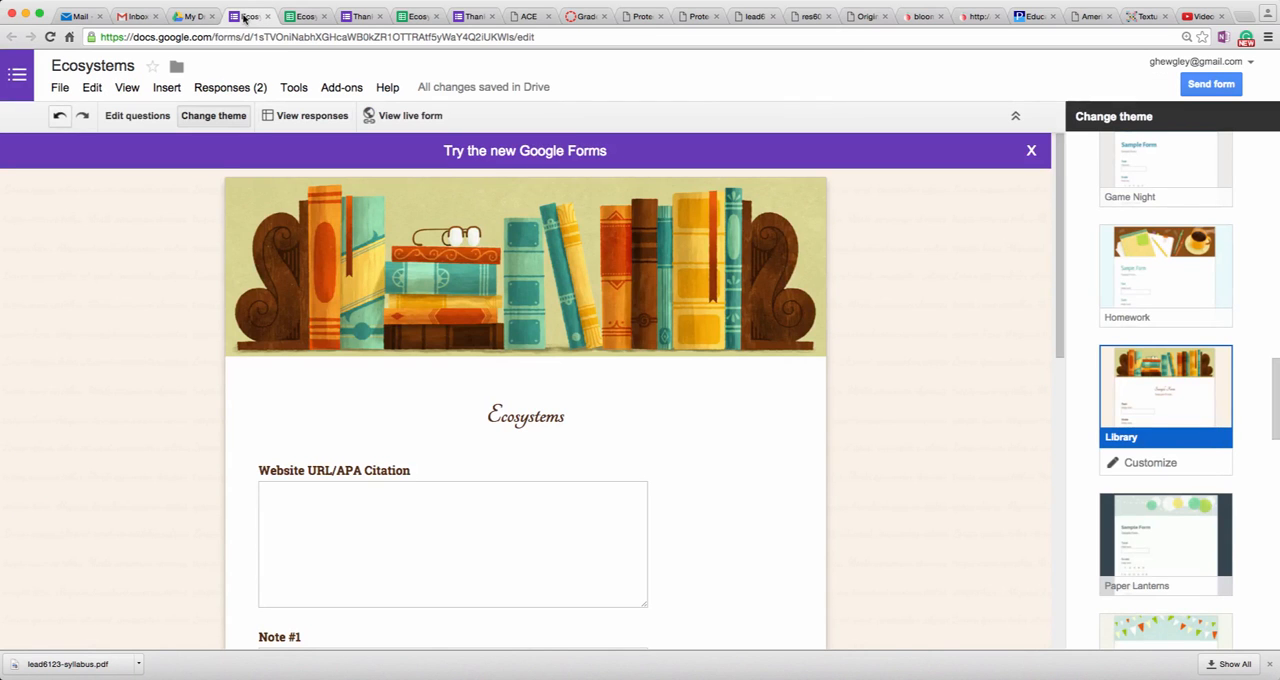
click(189, 18)
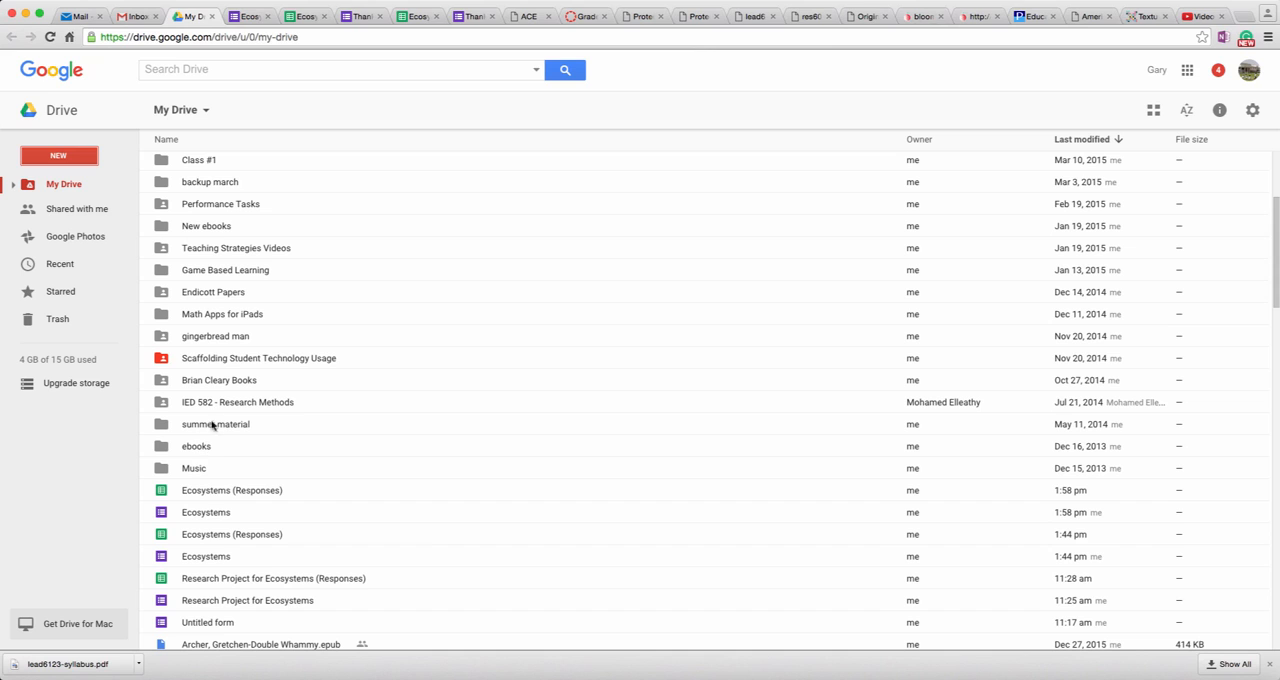
click(240, 16)
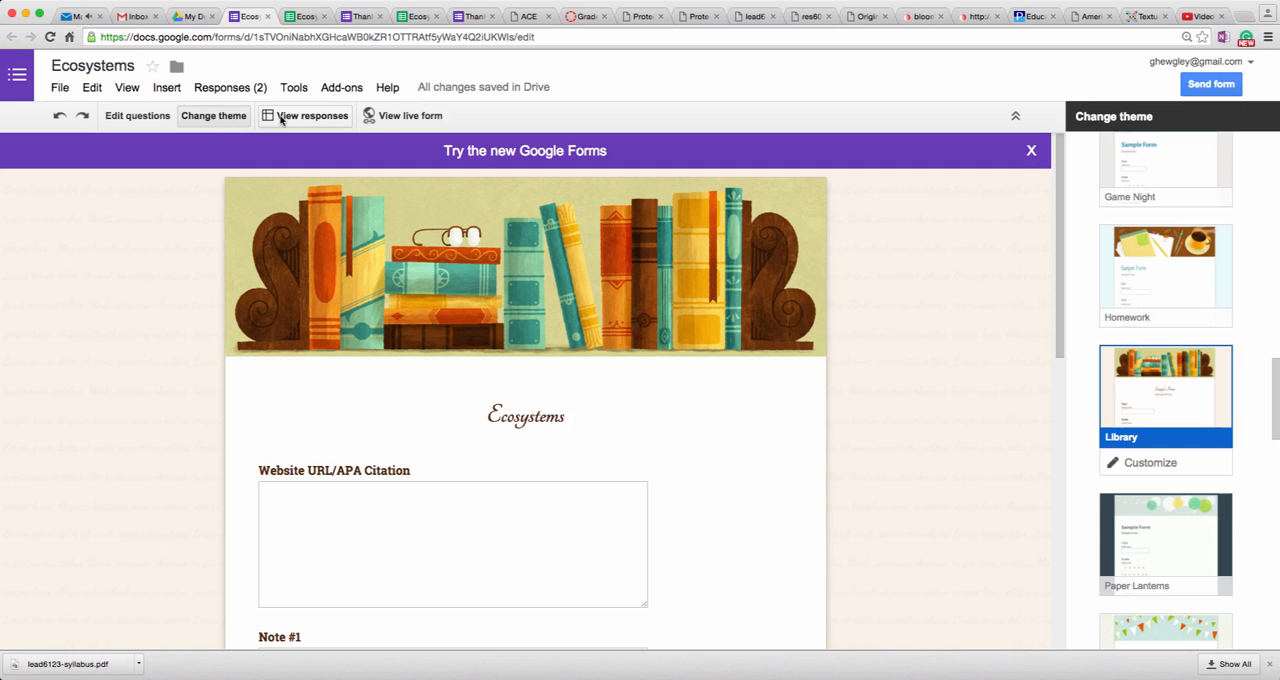
Step: Review the Send form options for sharing the link, emailing the form and adding collaborators, and close them without sending
click(1207, 84)
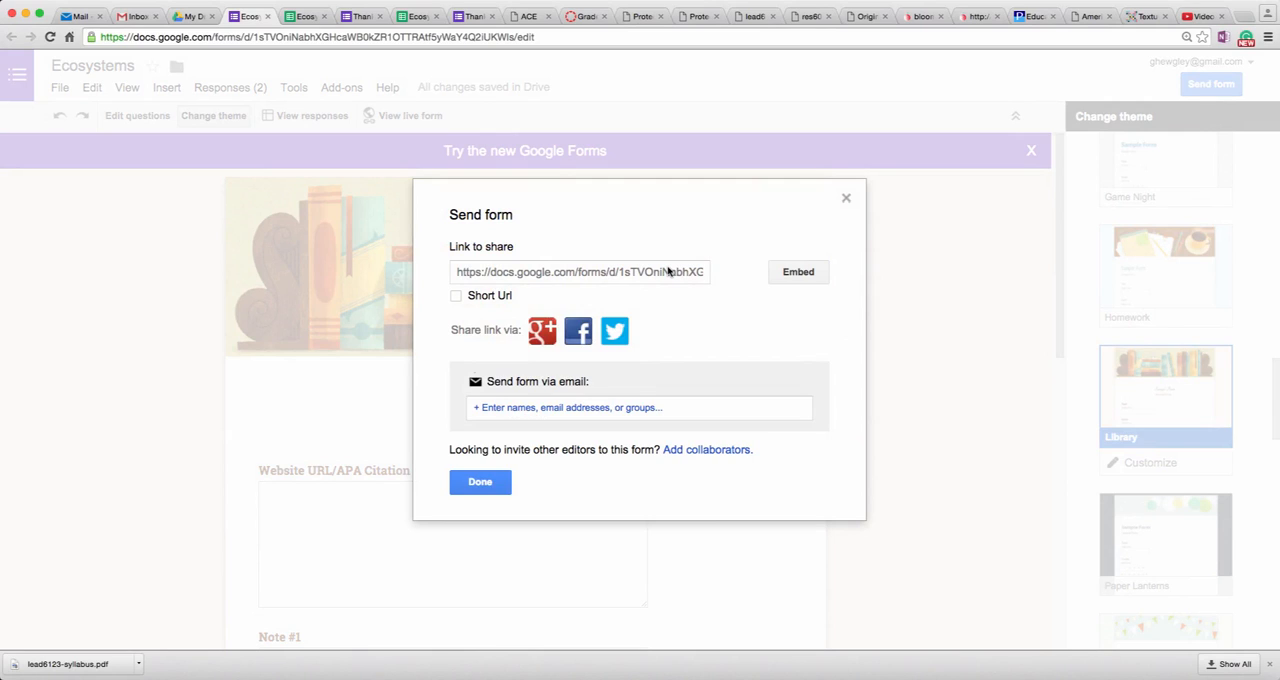
click(846, 198)
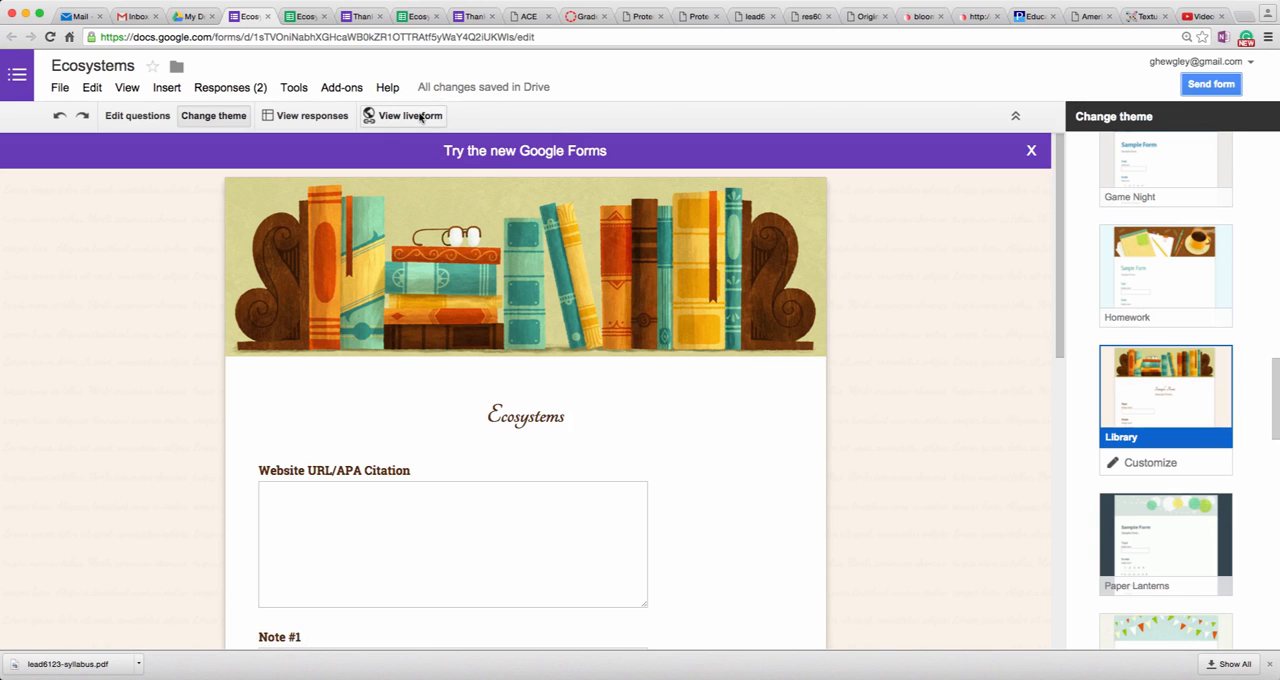
click(1229, 86)
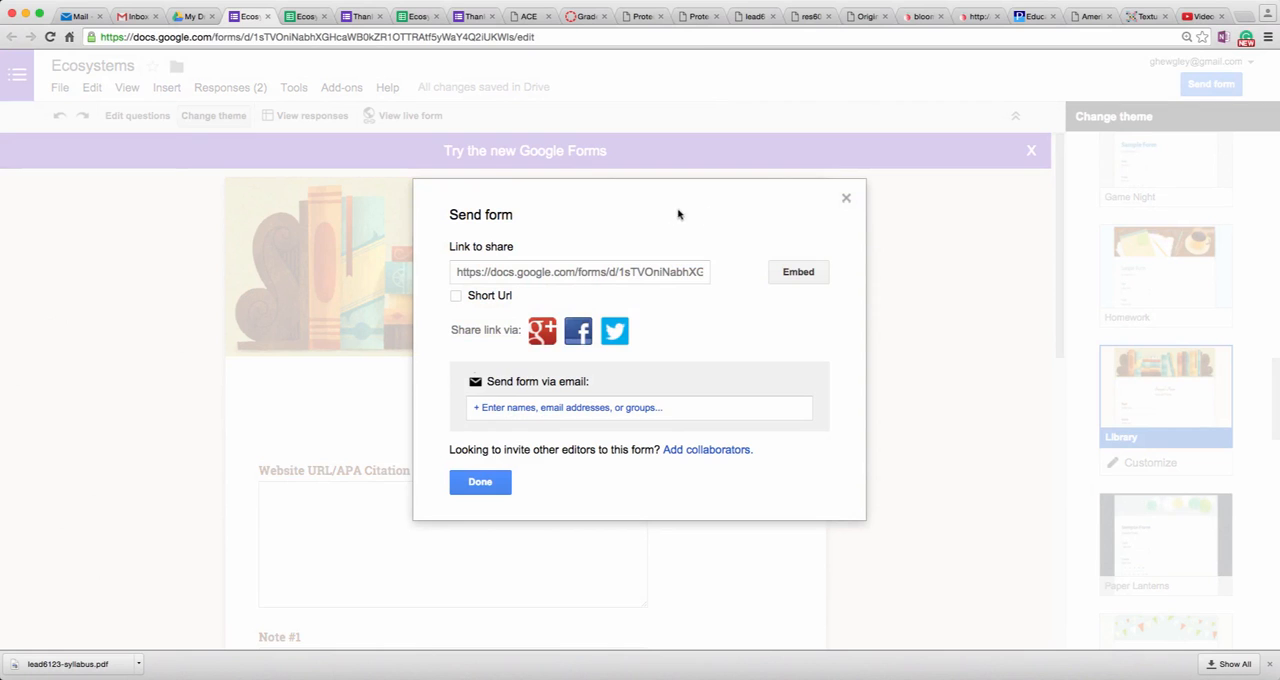
click(846, 199)
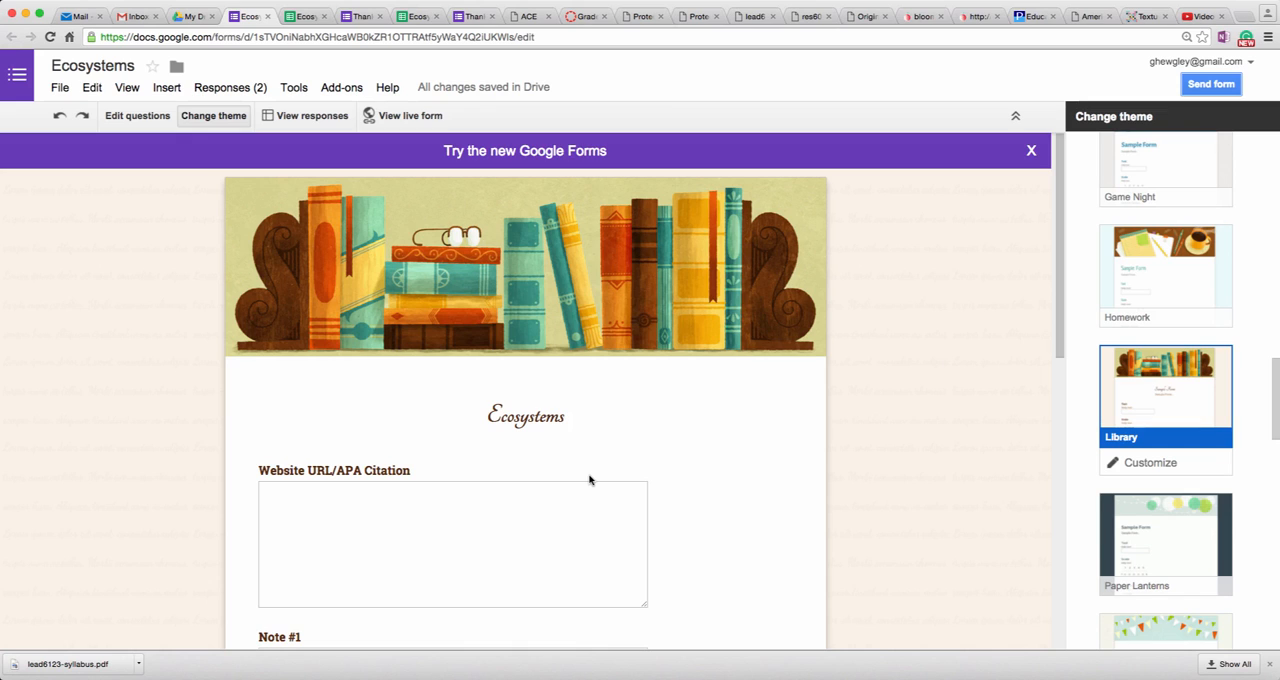
Step: Look through the form's citation and note questions and return to the Ecosystems responses spreadsheet
scroll(589, 480, down, 5)
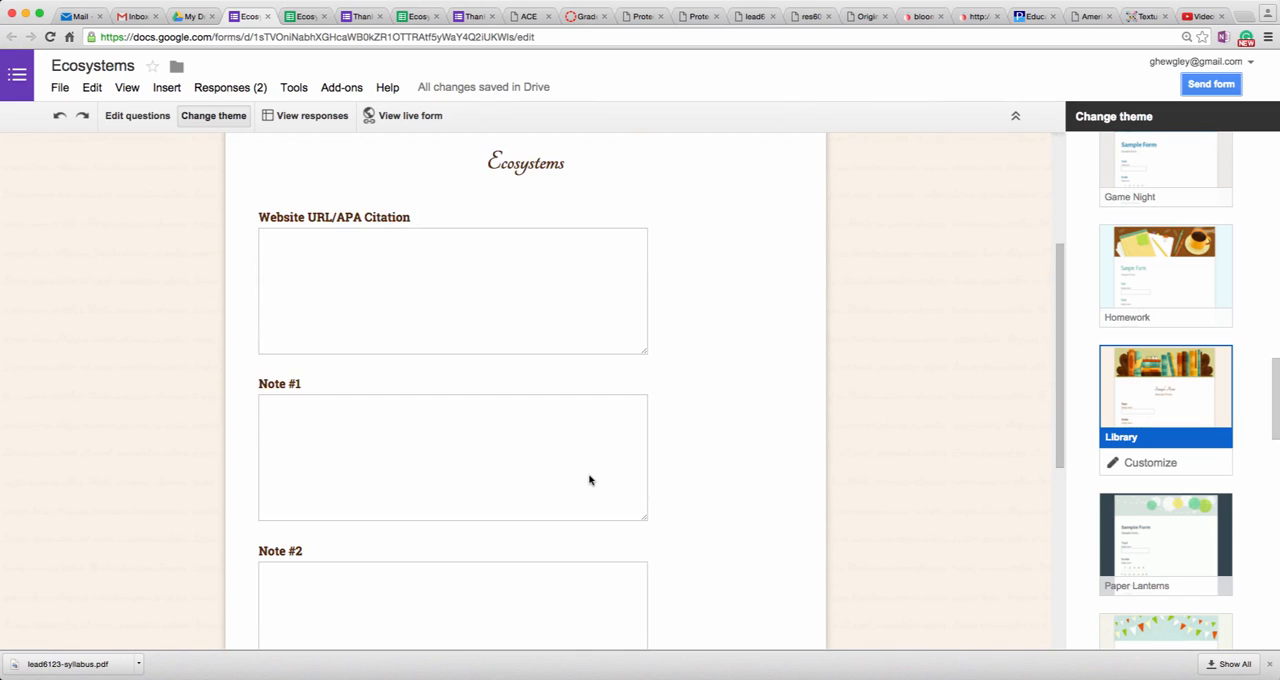
scroll(589, 480, down, 2)
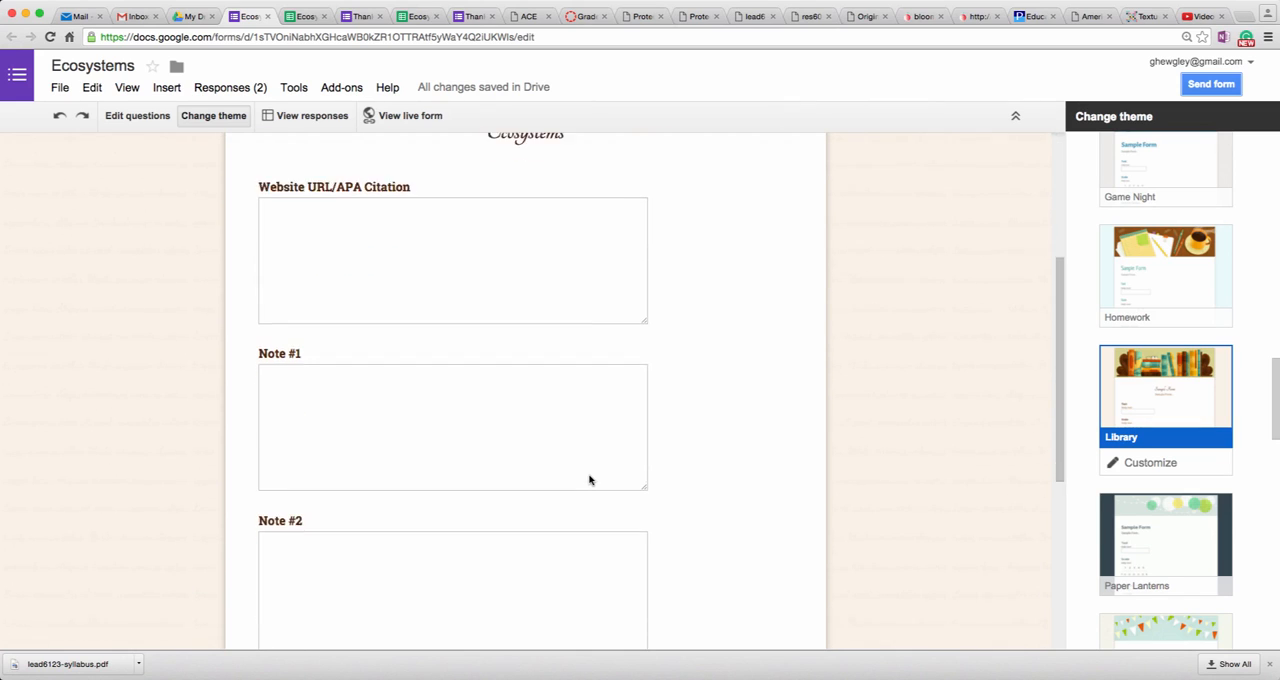
click(308, 16)
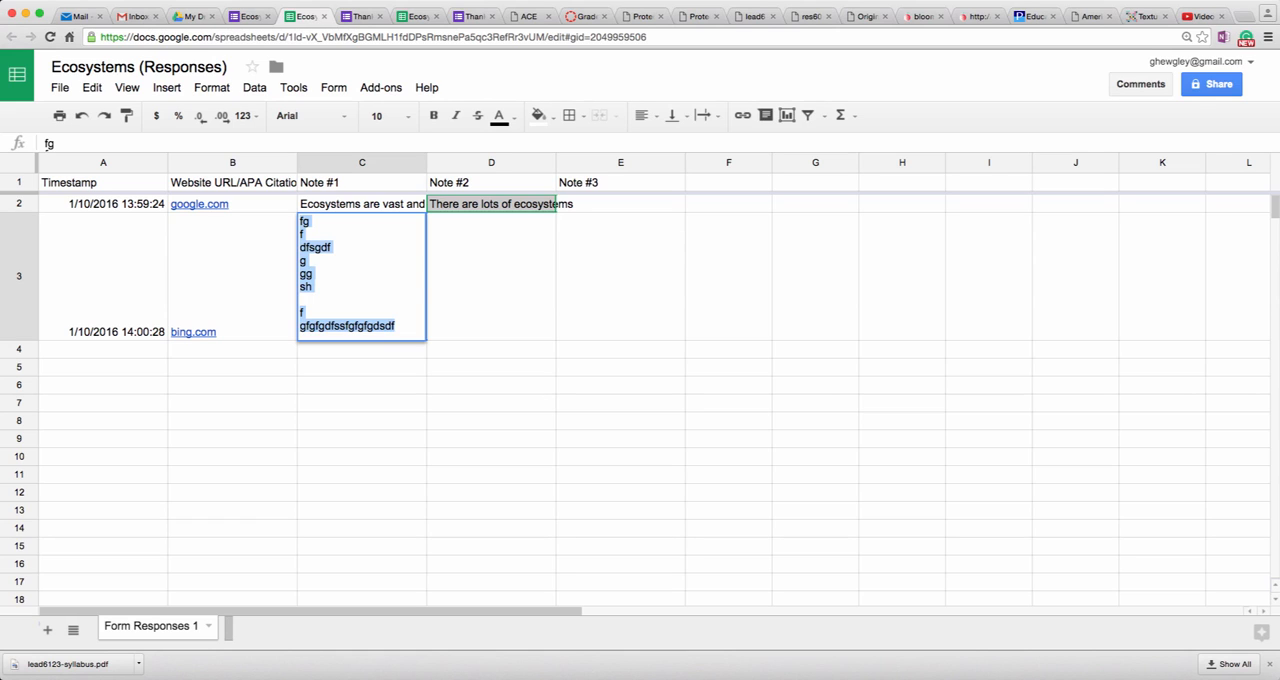
click(1008, 1)
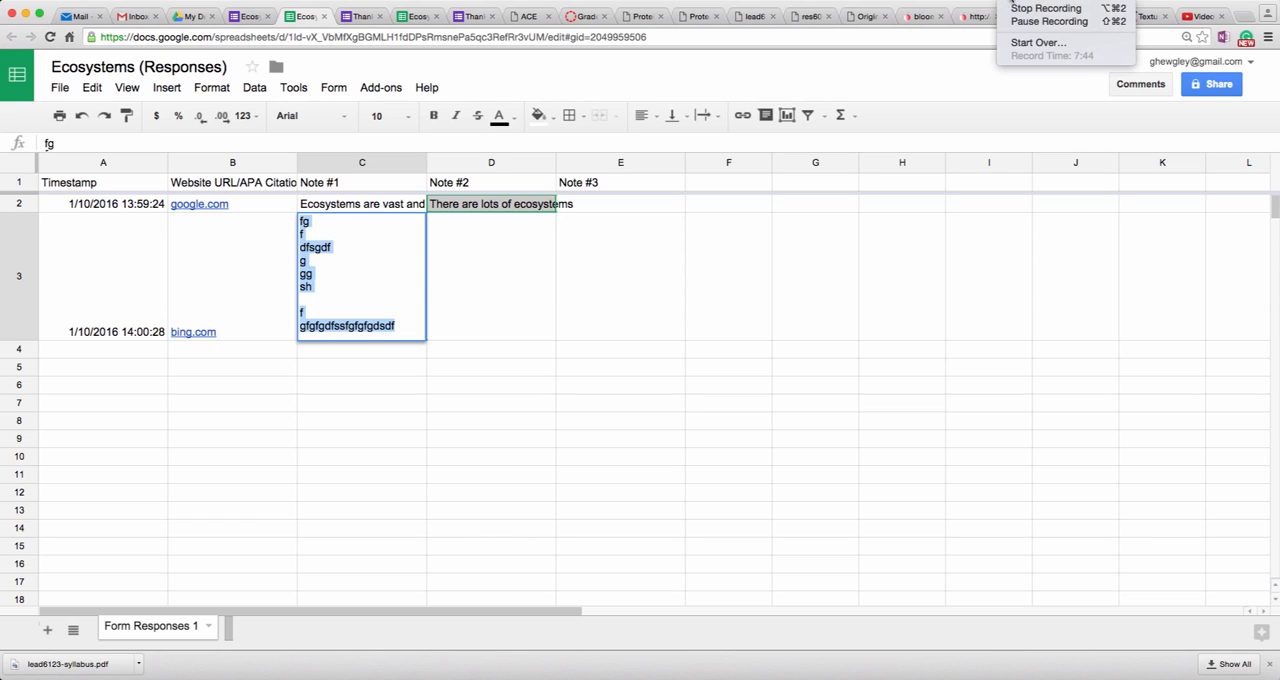